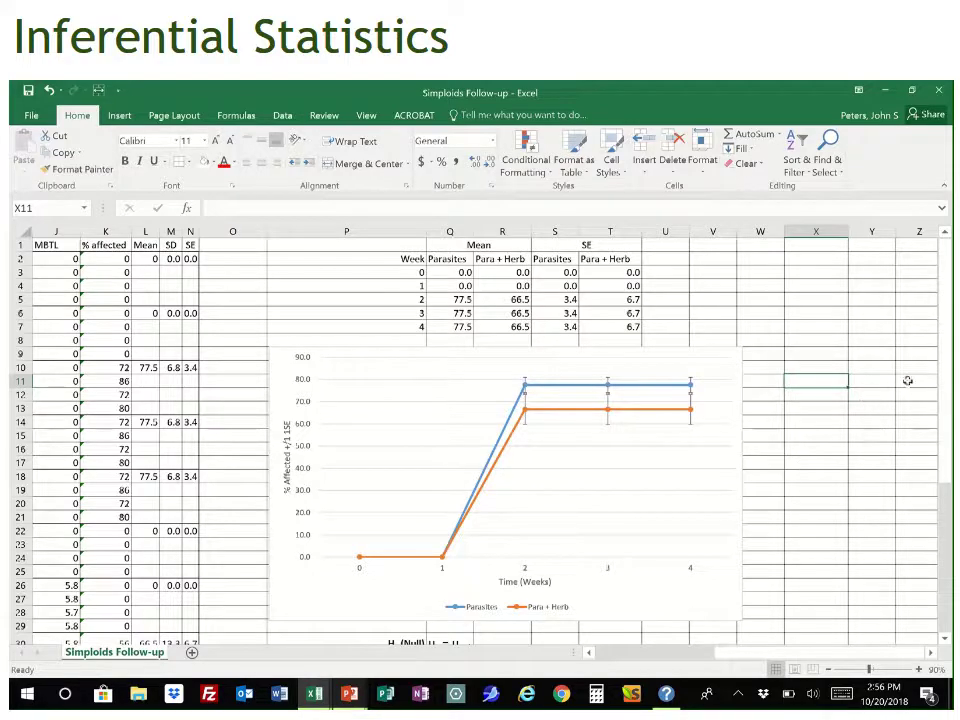
Step: Start the data analysis tool "t-Test: Two-Sample Assuming Equal Variances"
drag(945, 362, 938, 440)
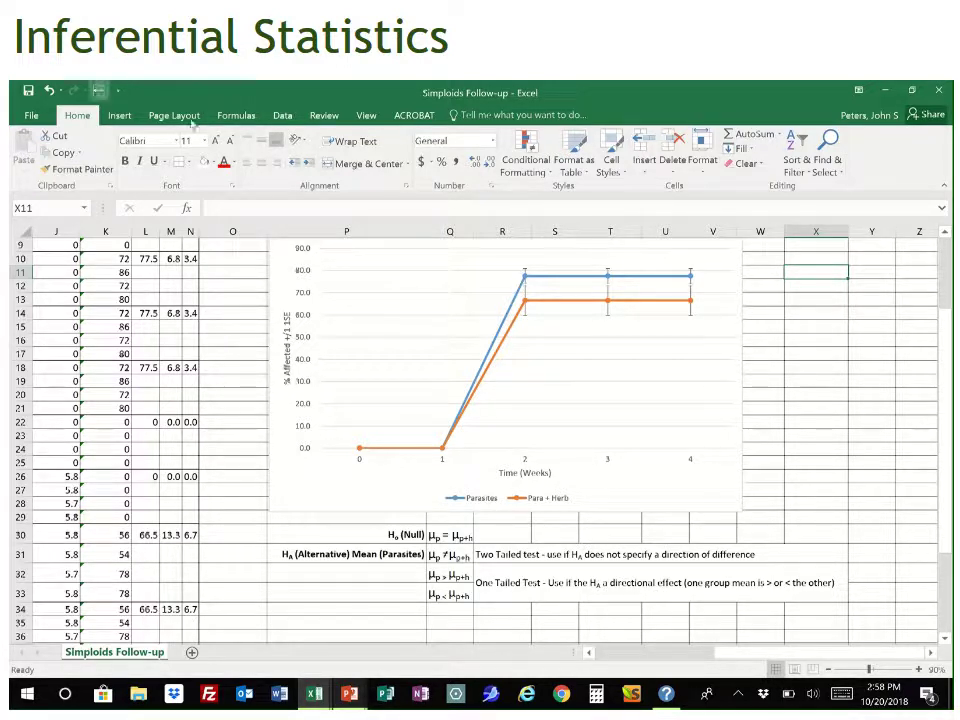
click(282, 115)
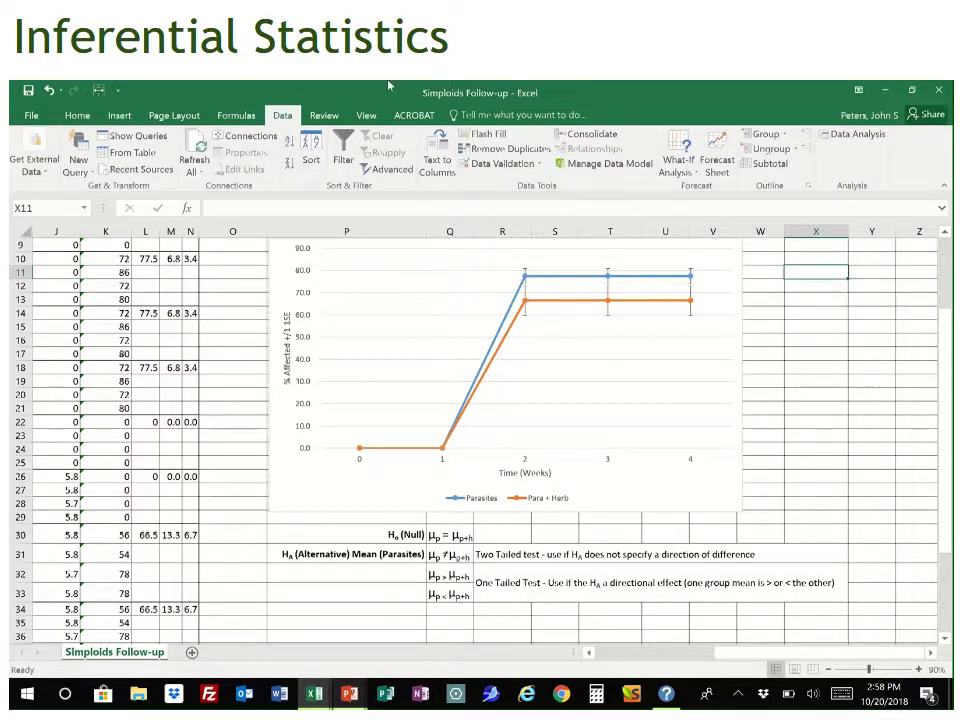
mouse_move(596, 106)
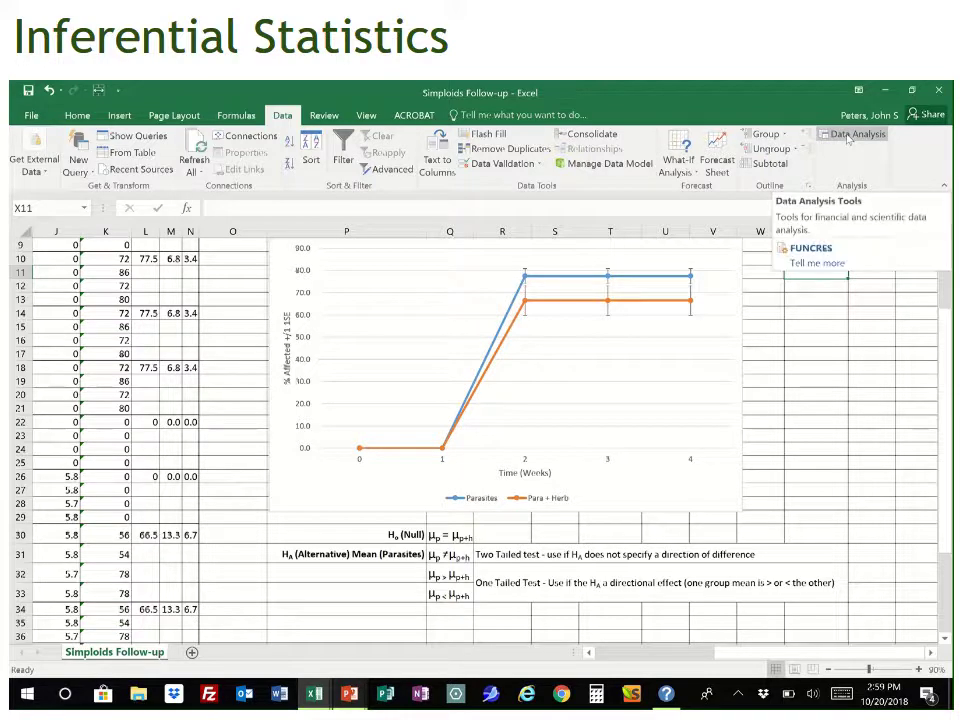
click(848, 137)
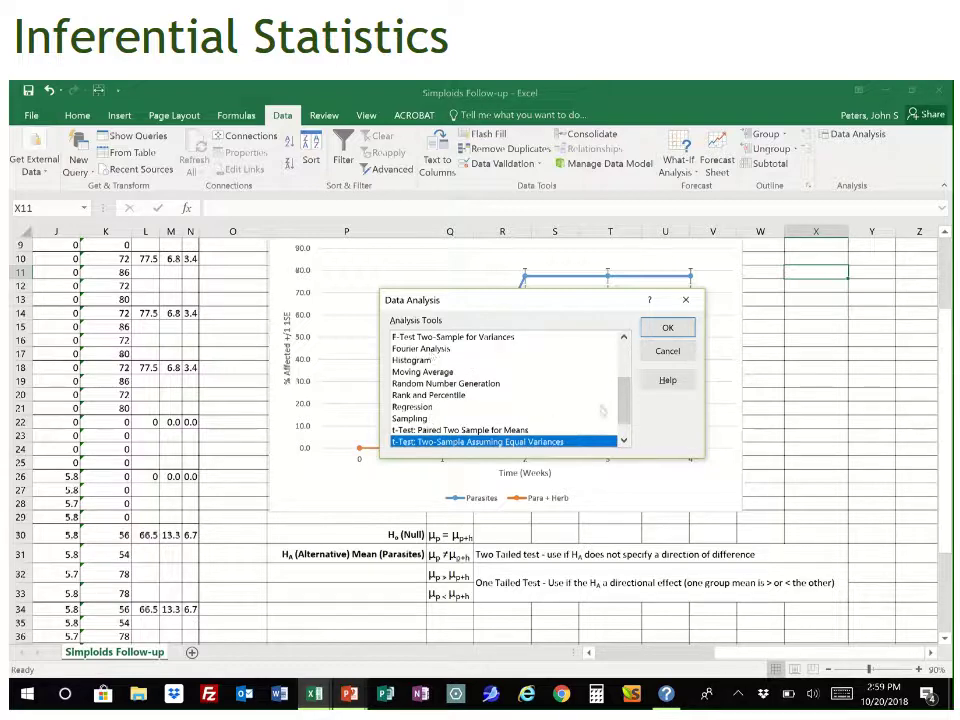
drag(626, 405, 627, 362)
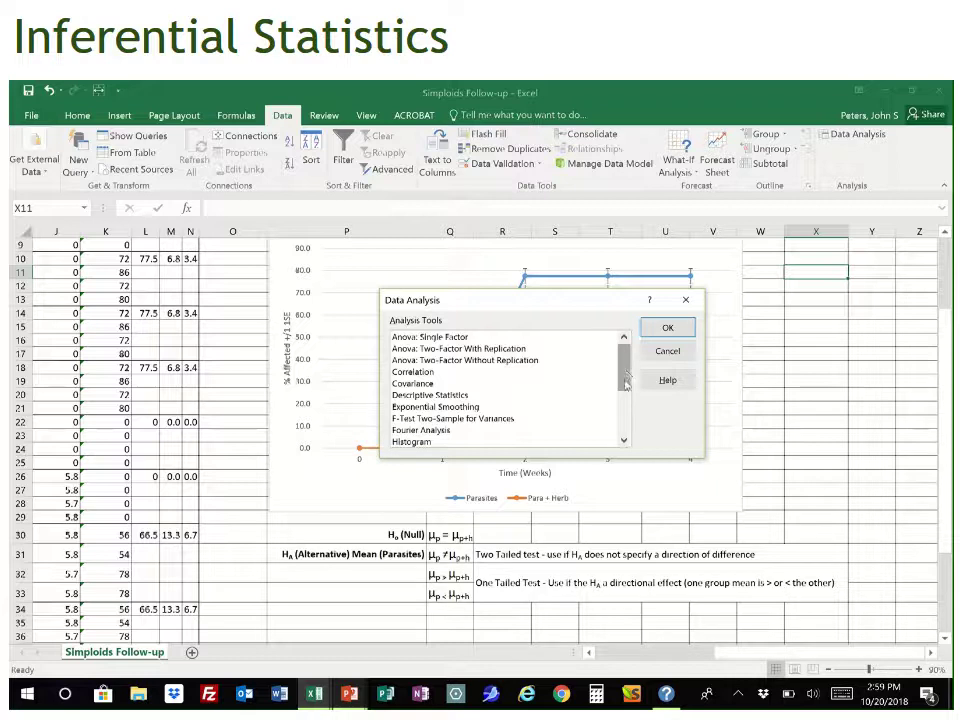
drag(626, 384, 626, 428)
click(416, 419)
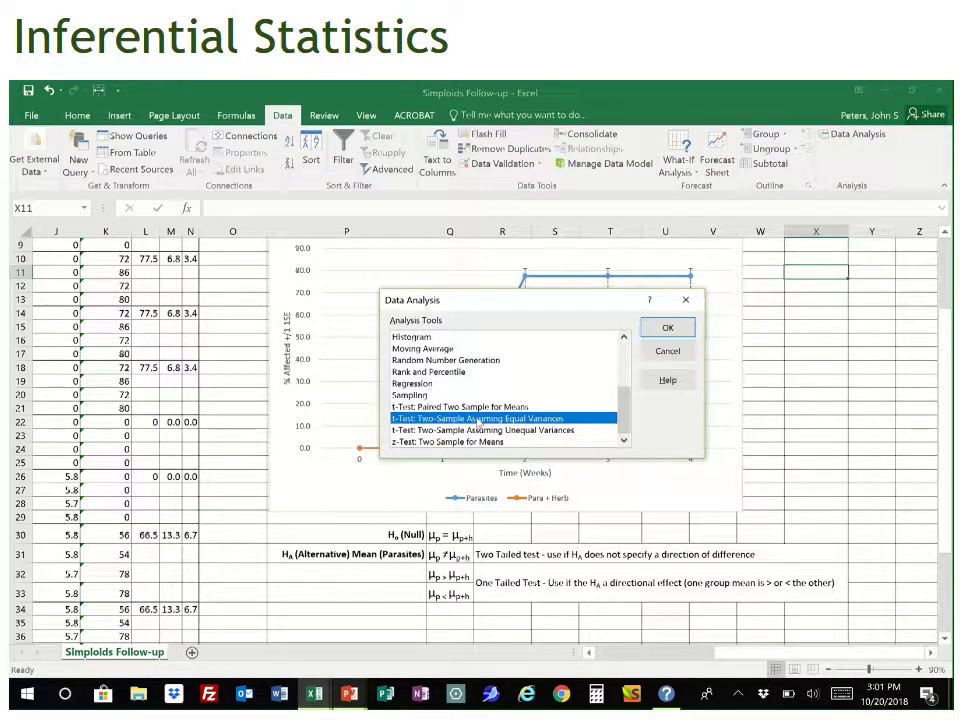
click(667, 328)
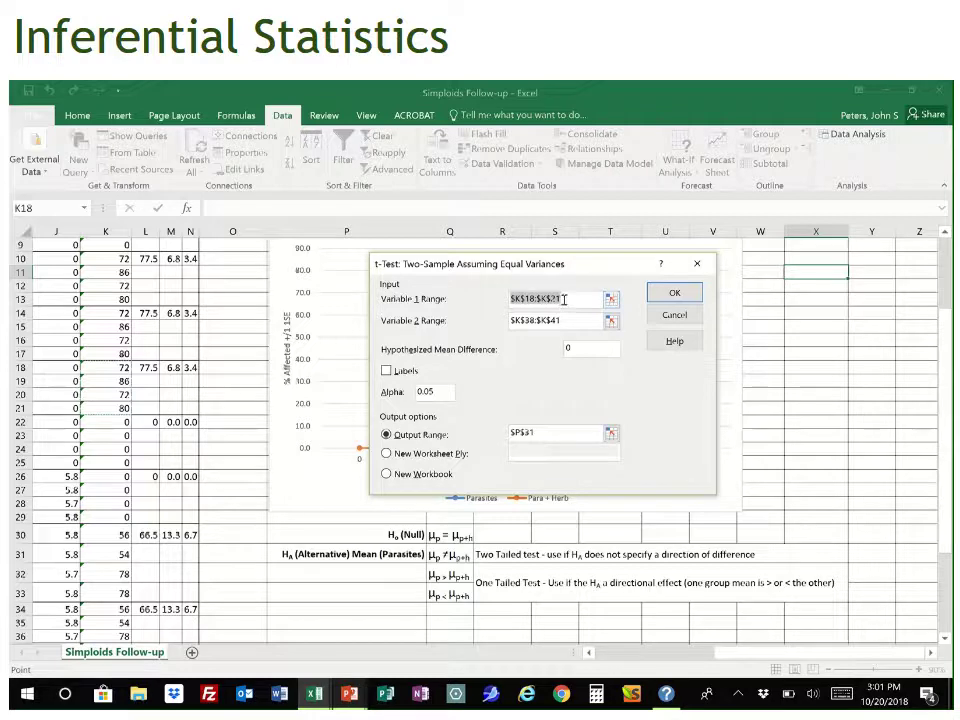
Step: Clear the existing Variable 1 and Variable 2 ranges in the t-test settings
key(Delete)
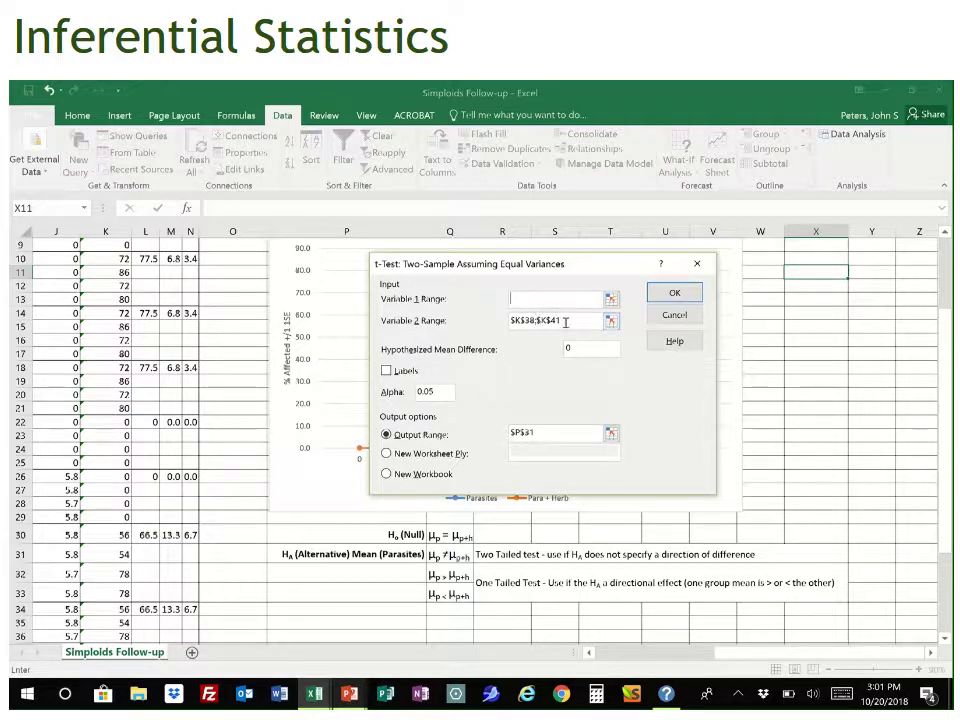
double_click(525, 320)
key(Delete)
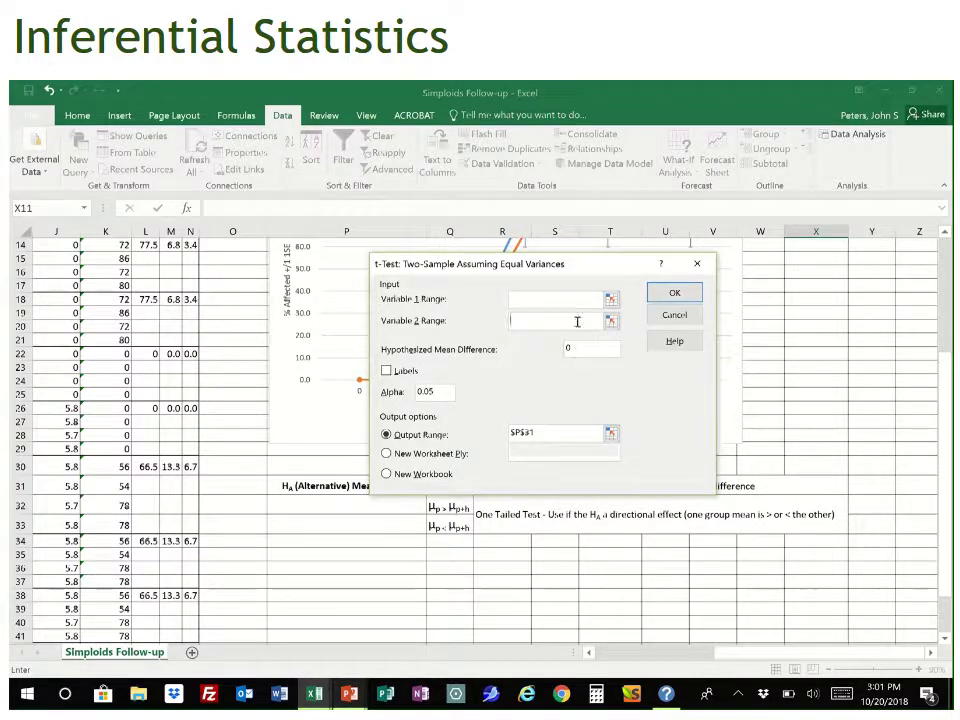
Step: Set the Variable 1 range to the week 4 parasites-only % affected values in K18:K21
drag(574, 266, 561, 476)
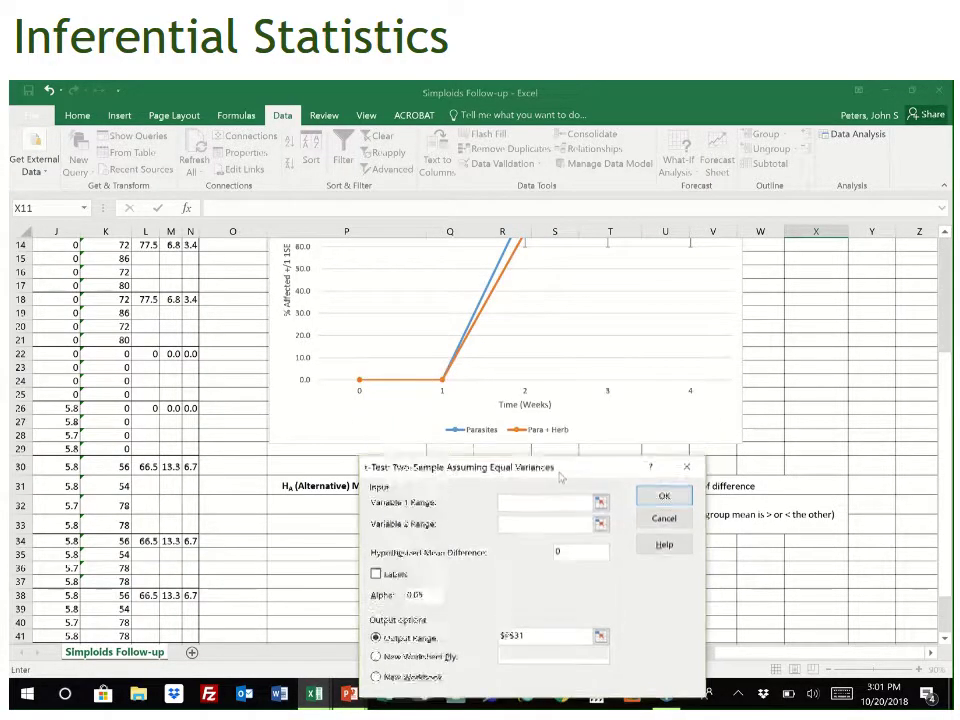
scroll(600, 429, up, 1)
scroll(692, 428, up, 1)
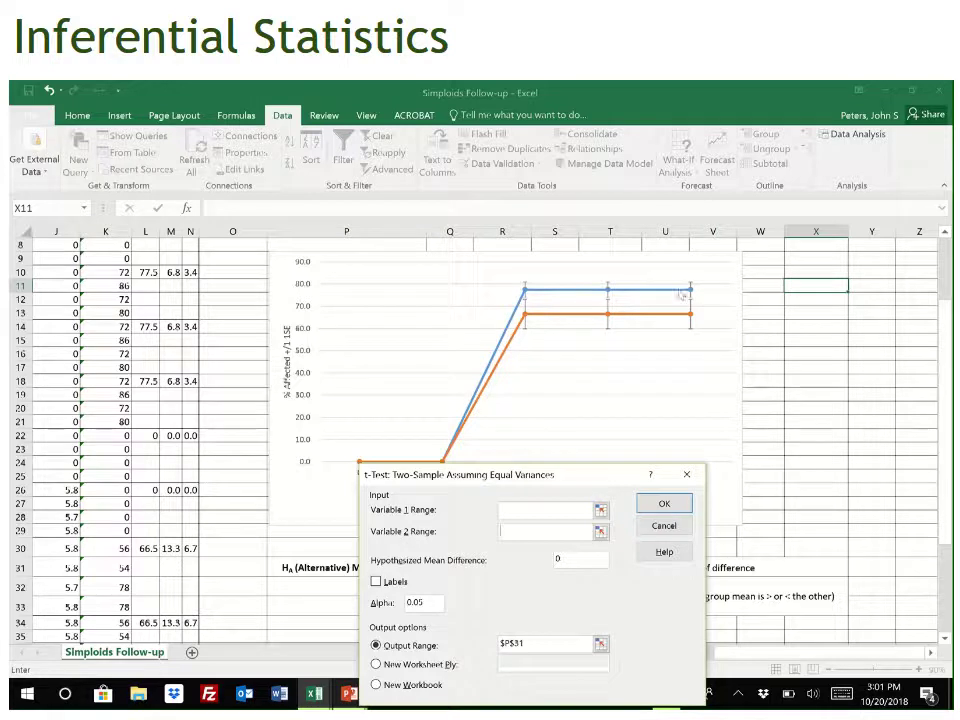
mouse_move(593, 298)
drag(553, 477, 603, 334)
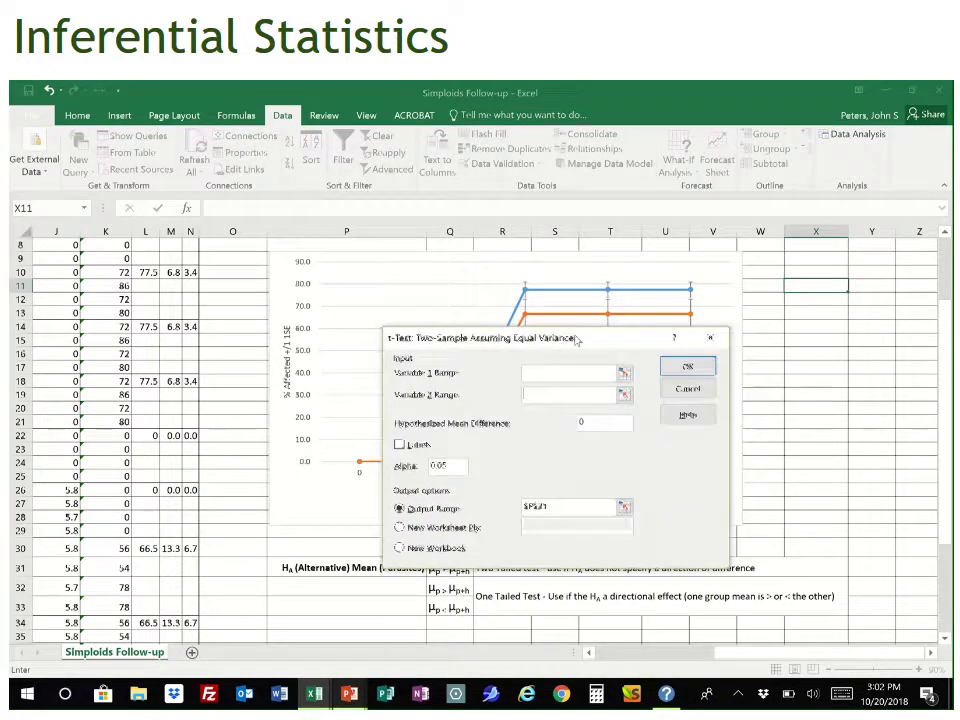
click(624, 373)
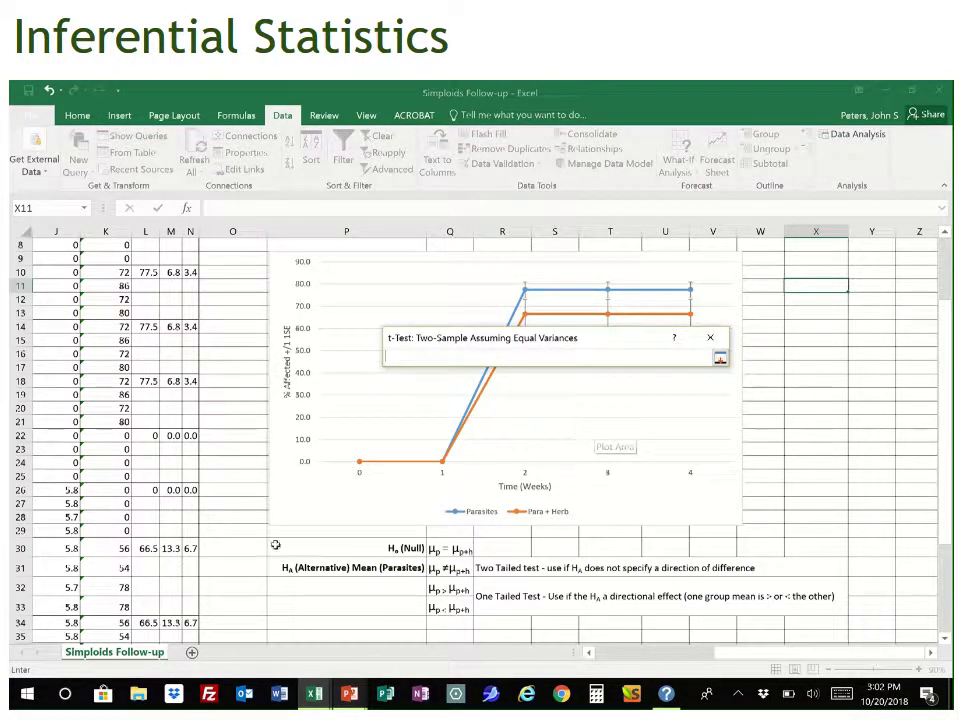
drag(640, 652, 625, 657)
scroll(459, 500, up, 3)
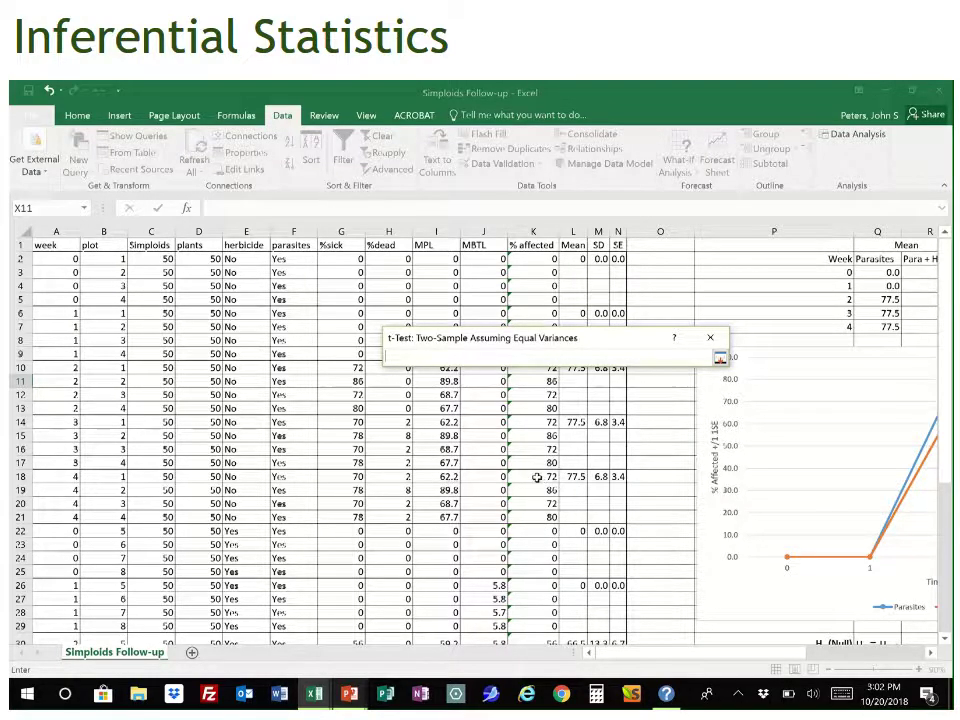
drag(537, 477, 539, 514)
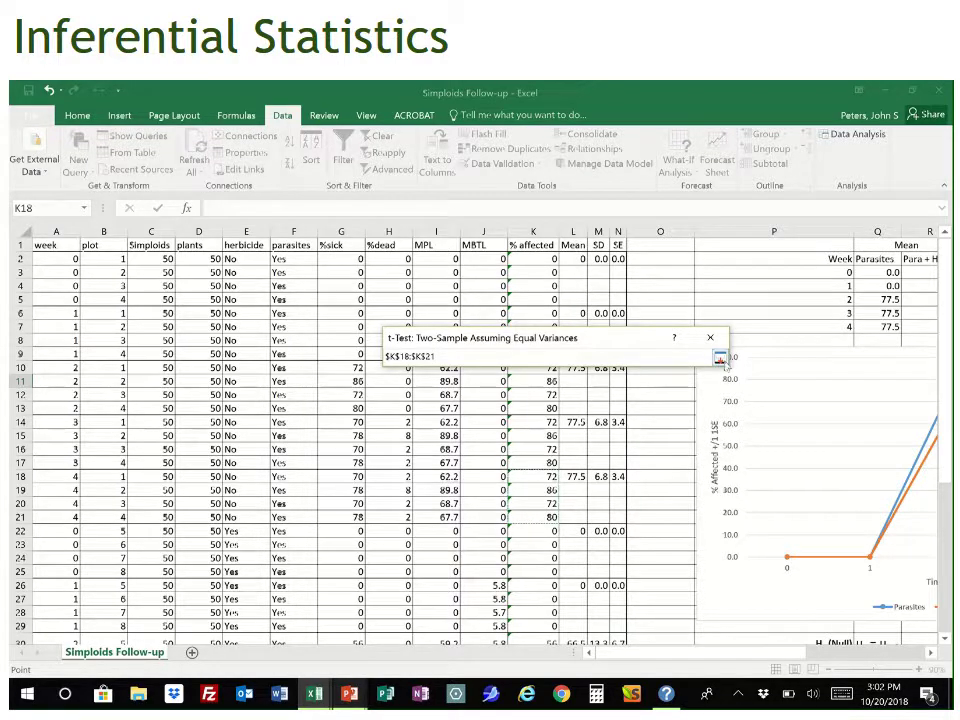
click(720, 357)
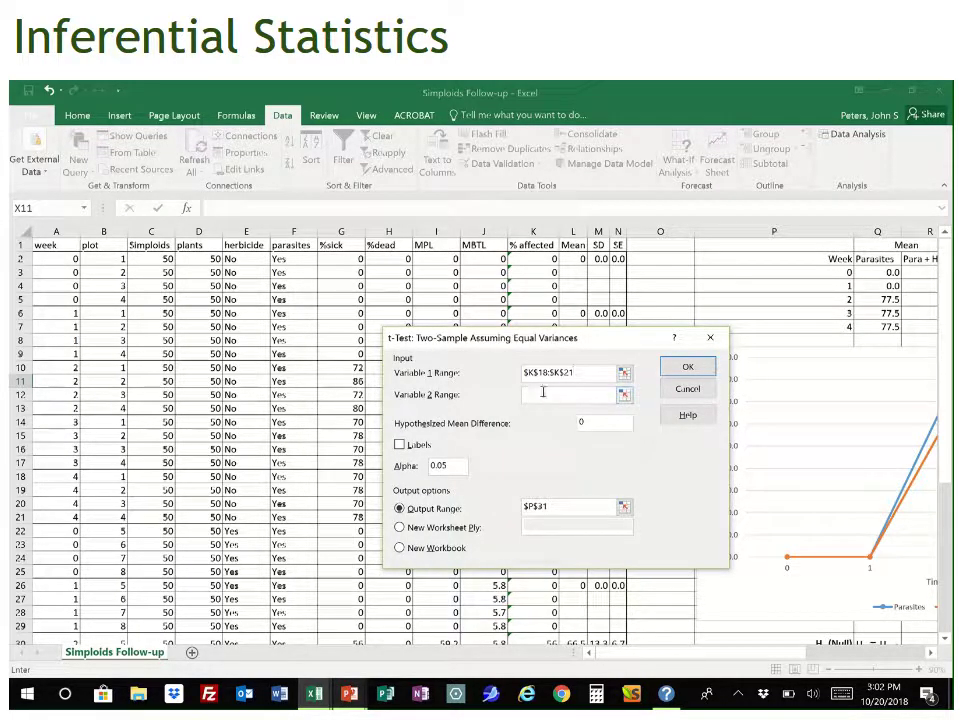
Step: Set the Variable 2 range to the week 4 parasites-plus-herbicide % affected values in K38:K41
click(623, 395)
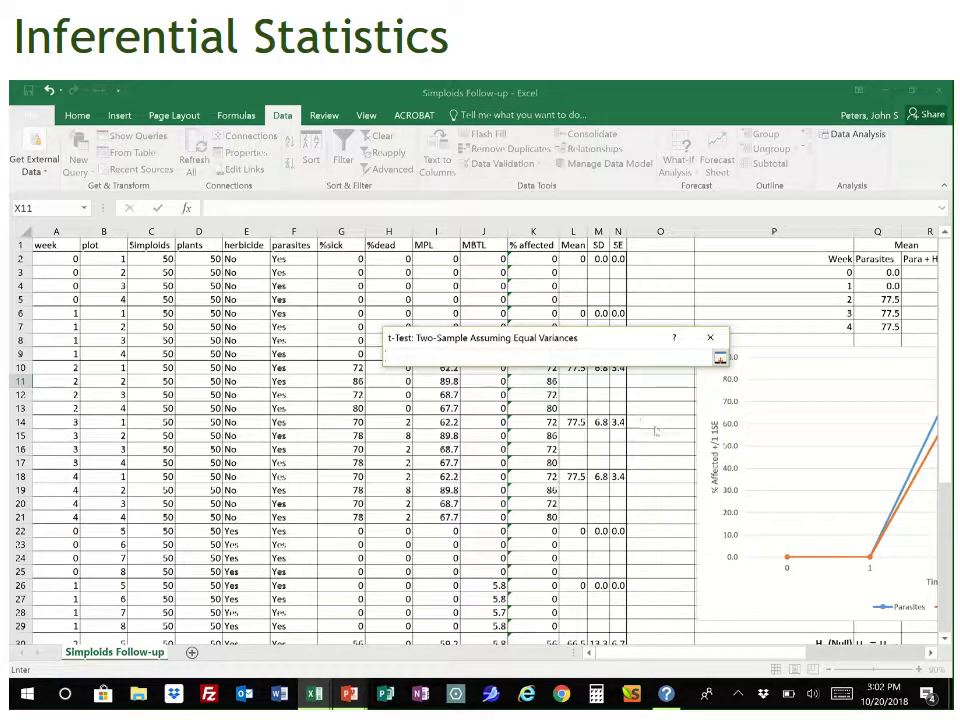
scroll(646, 462, down, 3)
scroll(646, 460, down, 2)
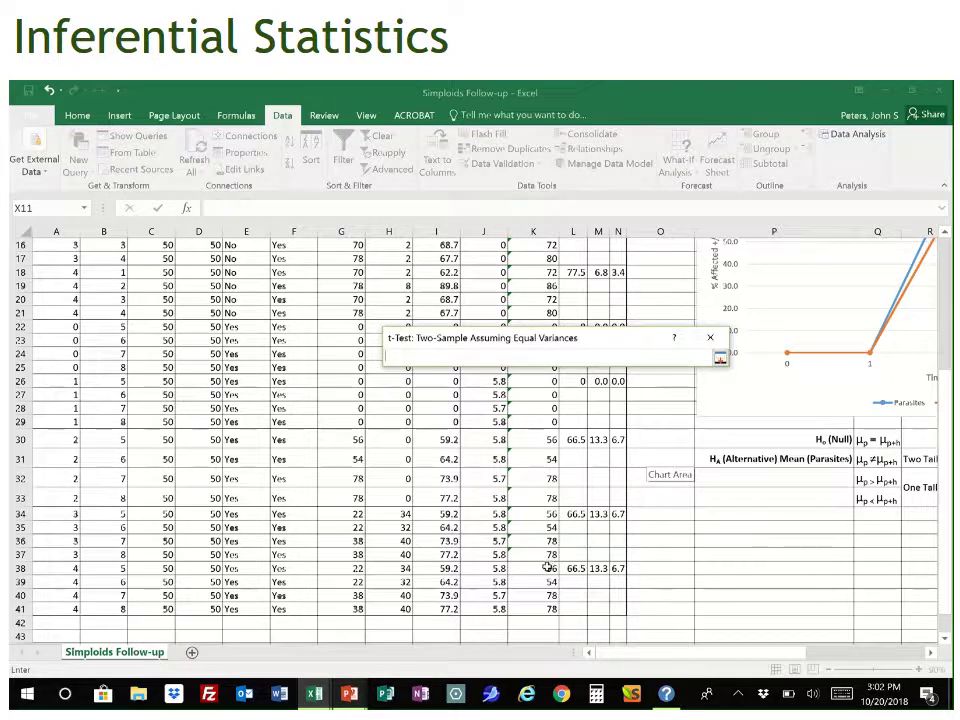
drag(548, 568, 553, 611)
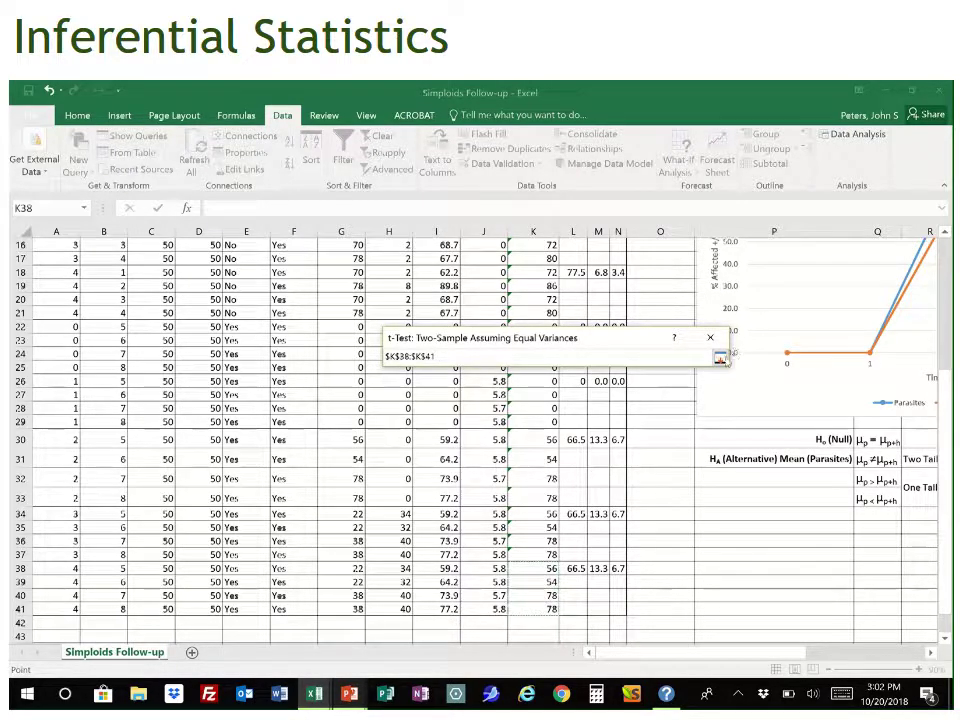
click(720, 357)
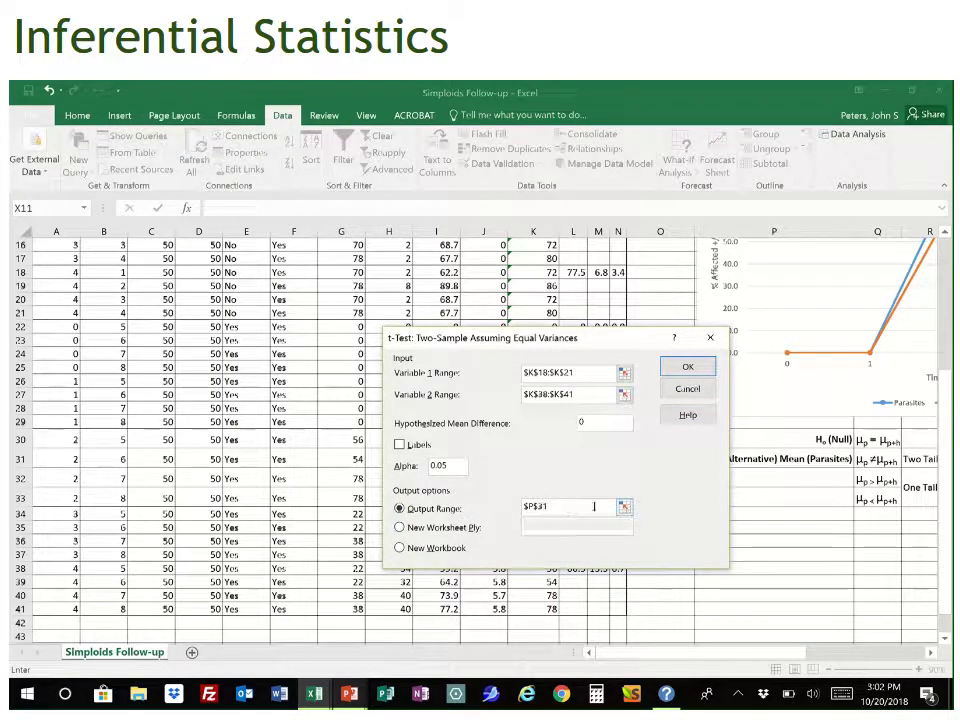
Step: Set the output range to cell P35 and run the t-test
click(565, 410)
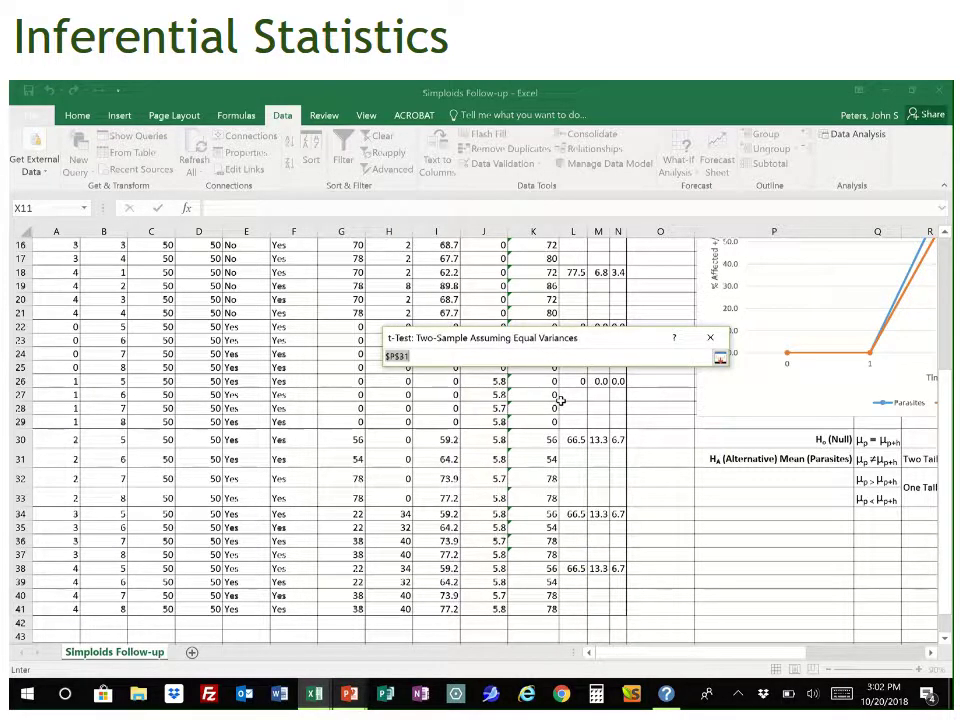
key(BackSpace)
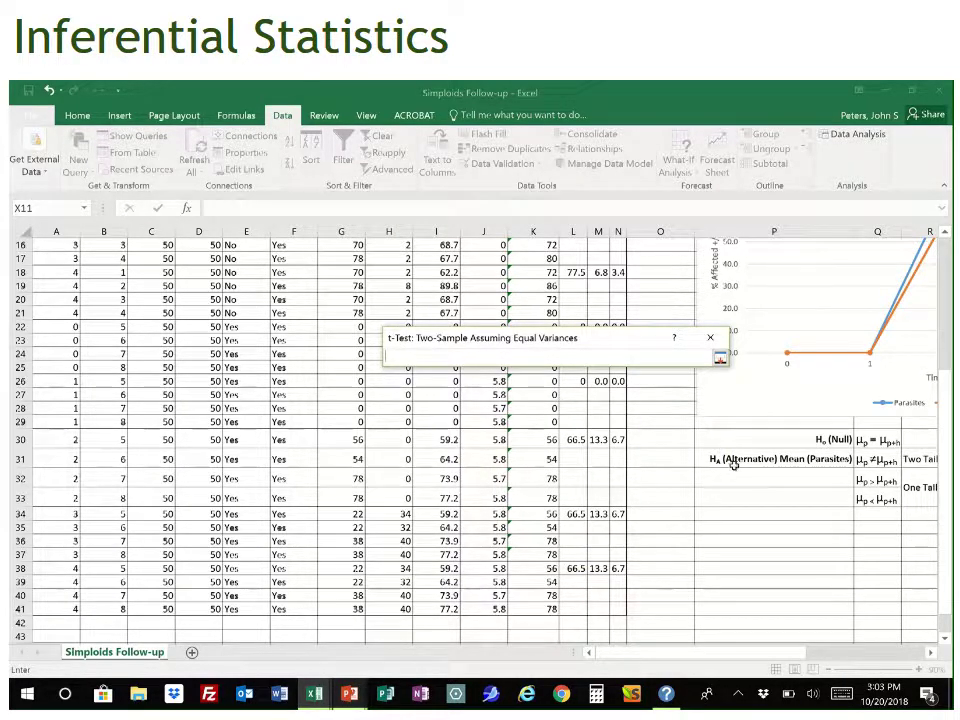
click(748, 527)
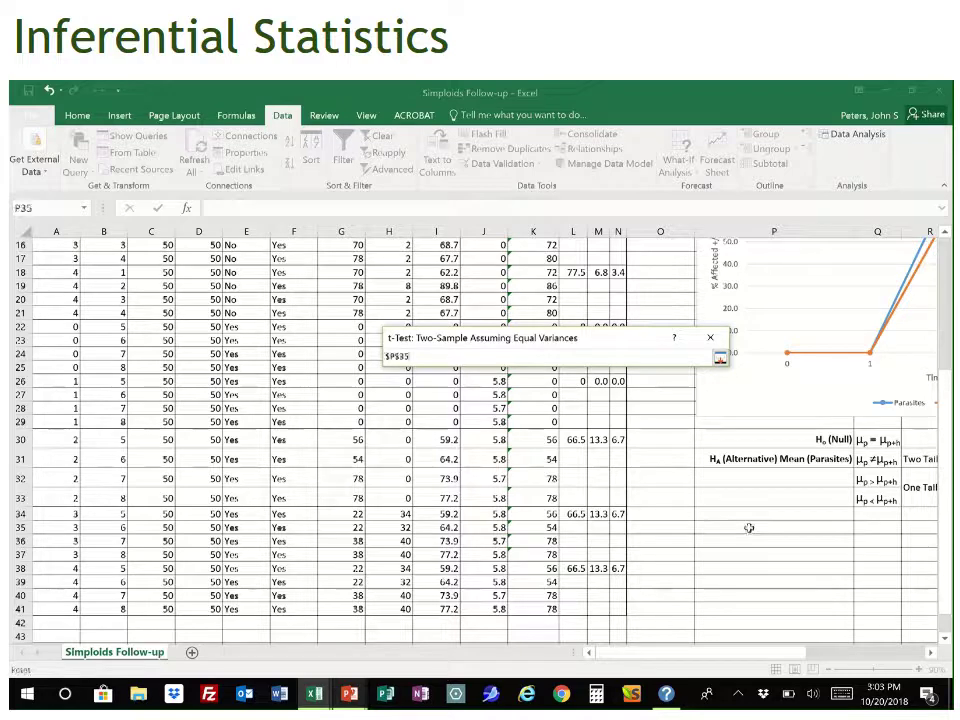
click(720, 357)
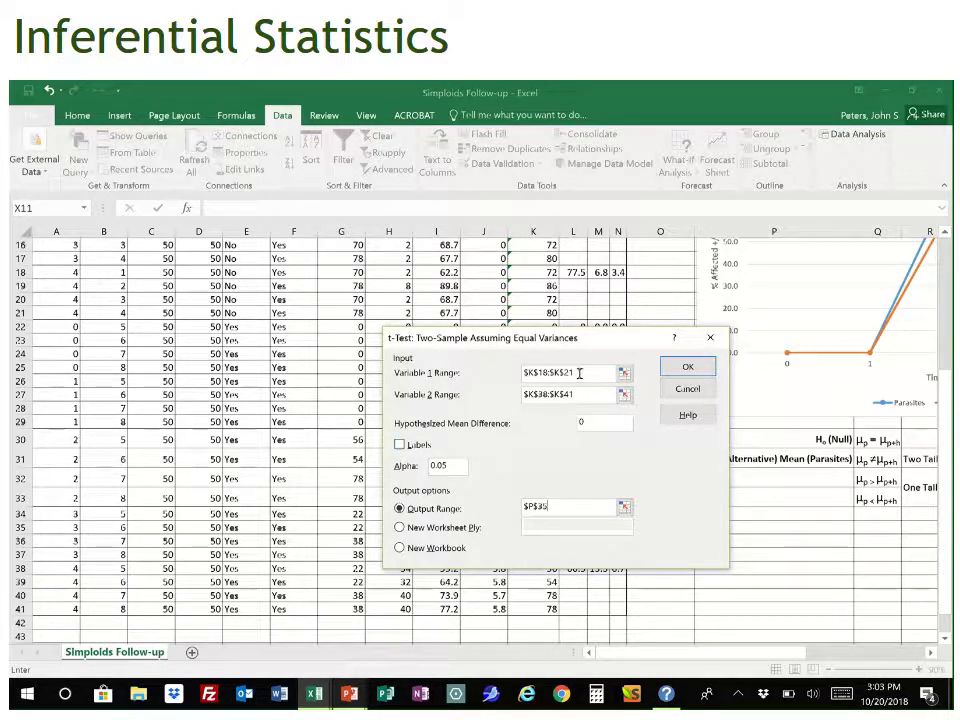
click(690, 368)
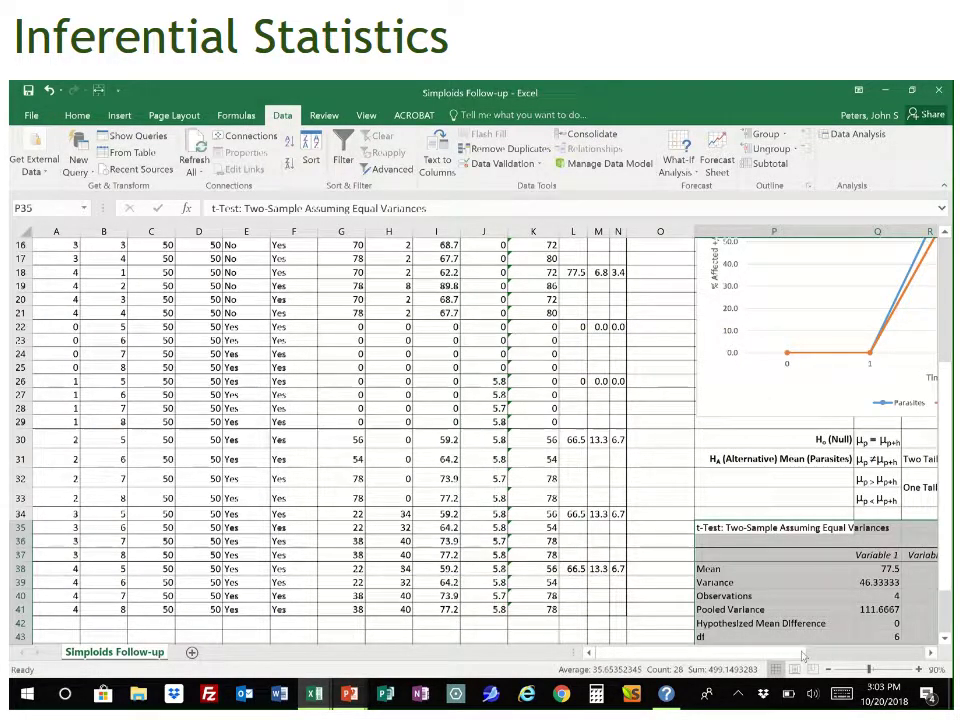
Step: Widen column P so it has more room for the t-test output title and row labels
scroll(820, 568, right, 4)
scroll(820, 568, down, 3)
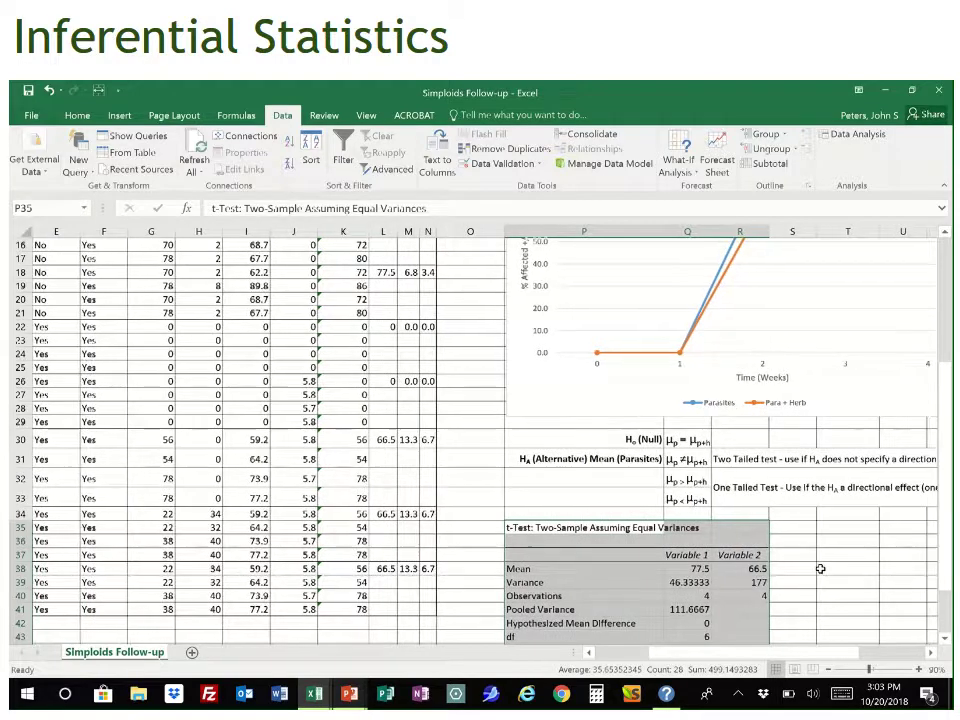
click(572, 487)
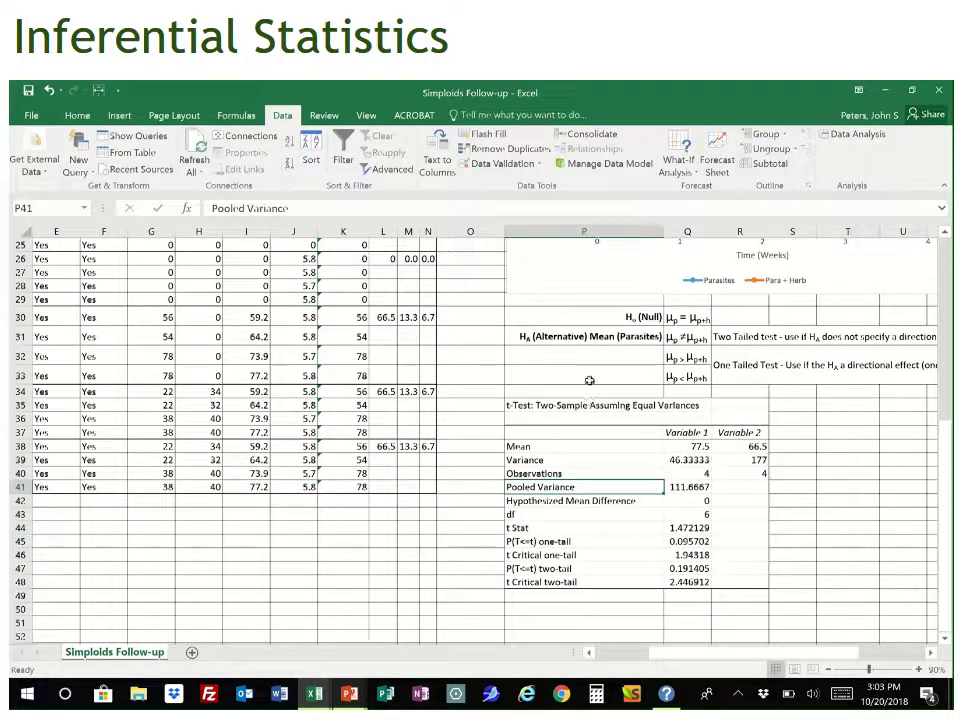
drag(665, 231, 705, 238)
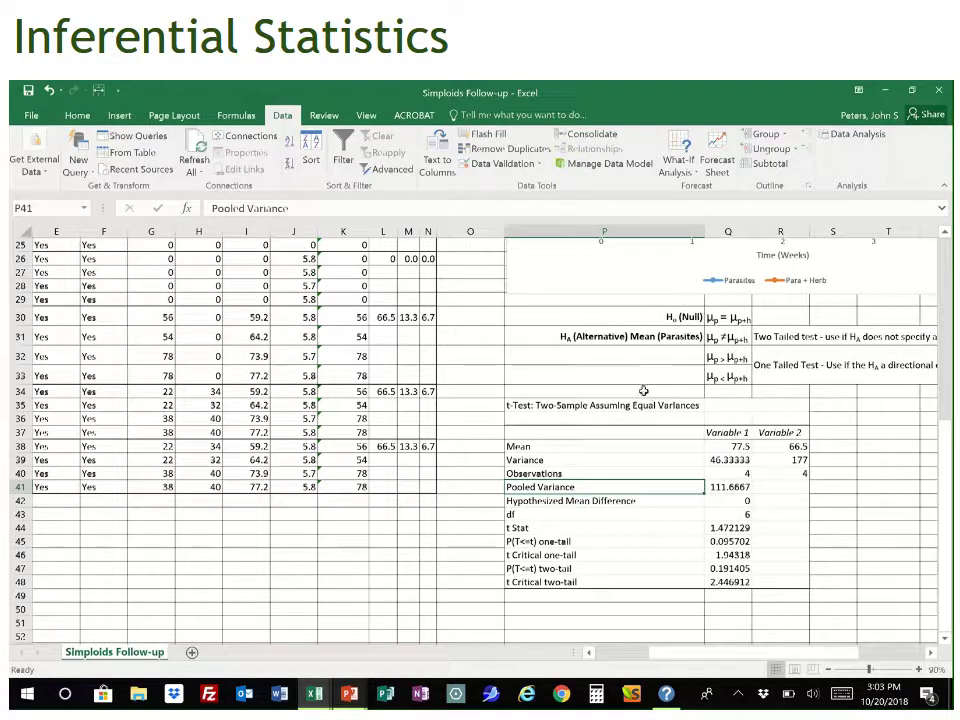
Step: Enter the subtitle "Comparsion % Affected Para vs Para + Herb" in cell P36, below the t-test title
click(563, 420)
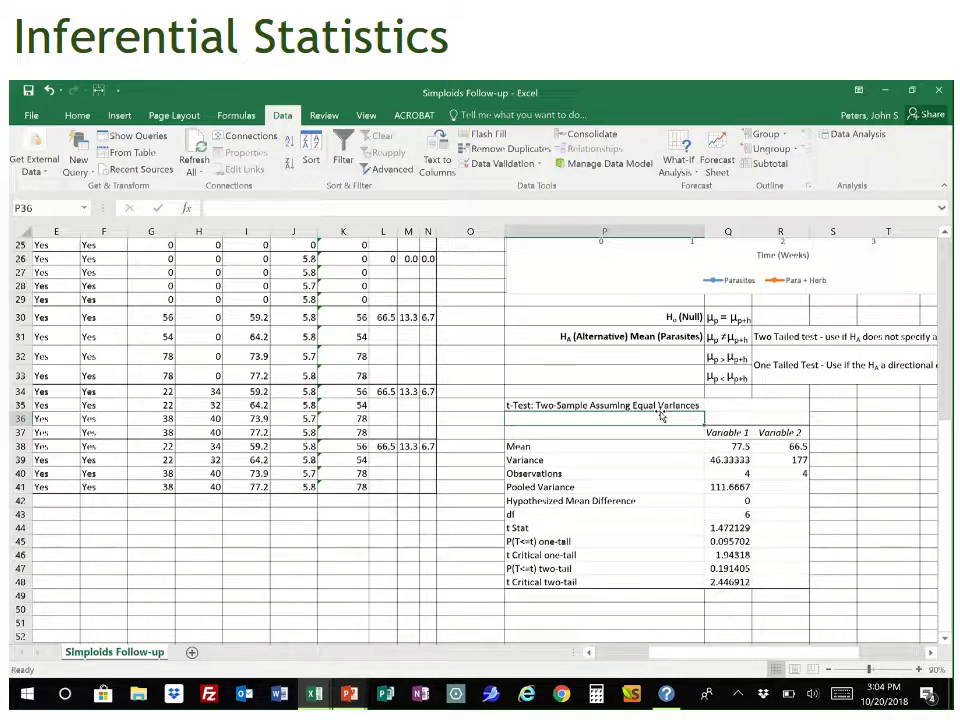
text(Comparsion)
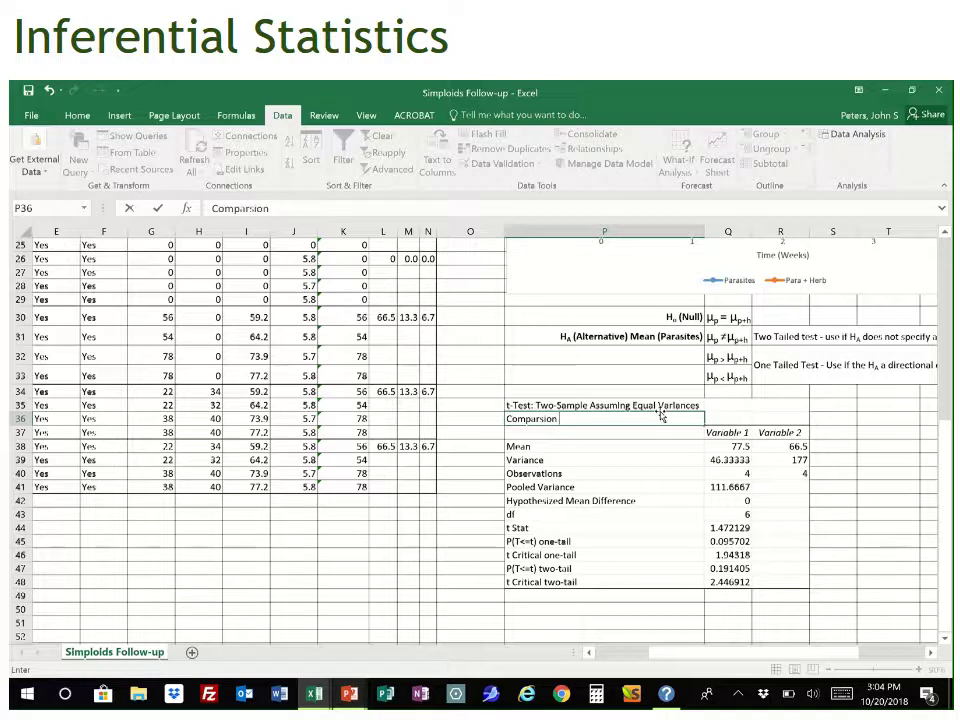
text( Pa)
key(BackSpace)
key(BackSpace)
key(BackSpace)
text(Affec)
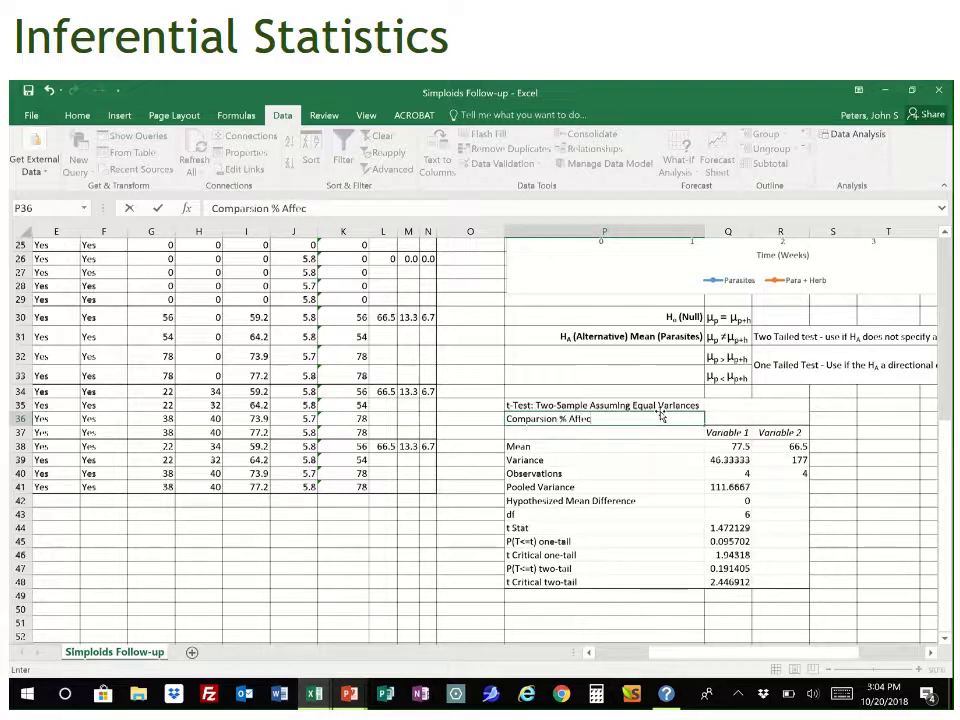
text(ted)
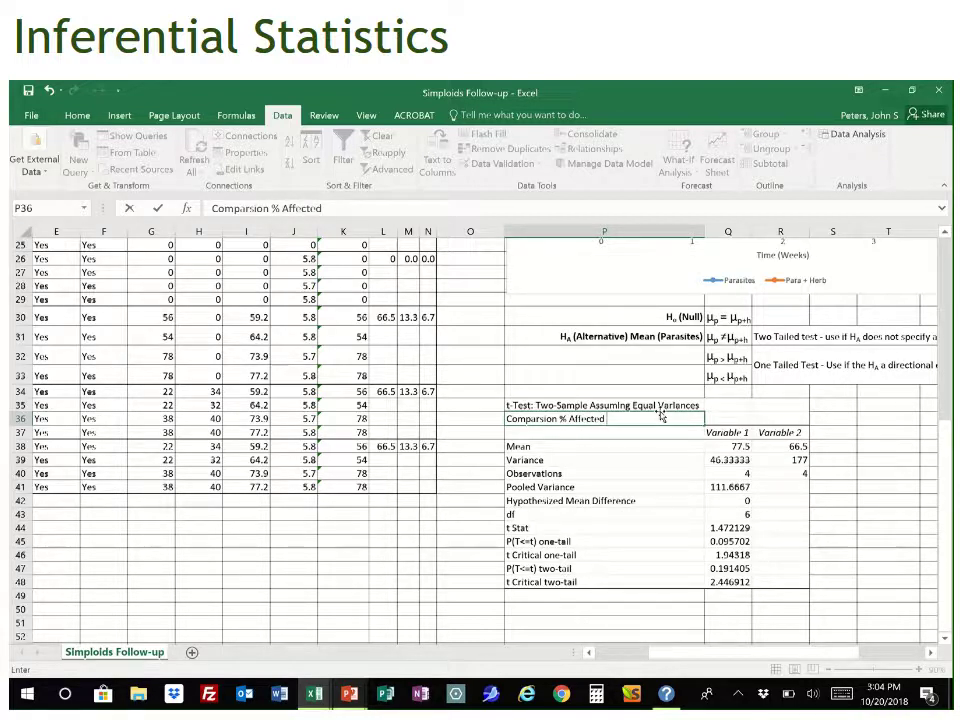
text( Para vs Para)
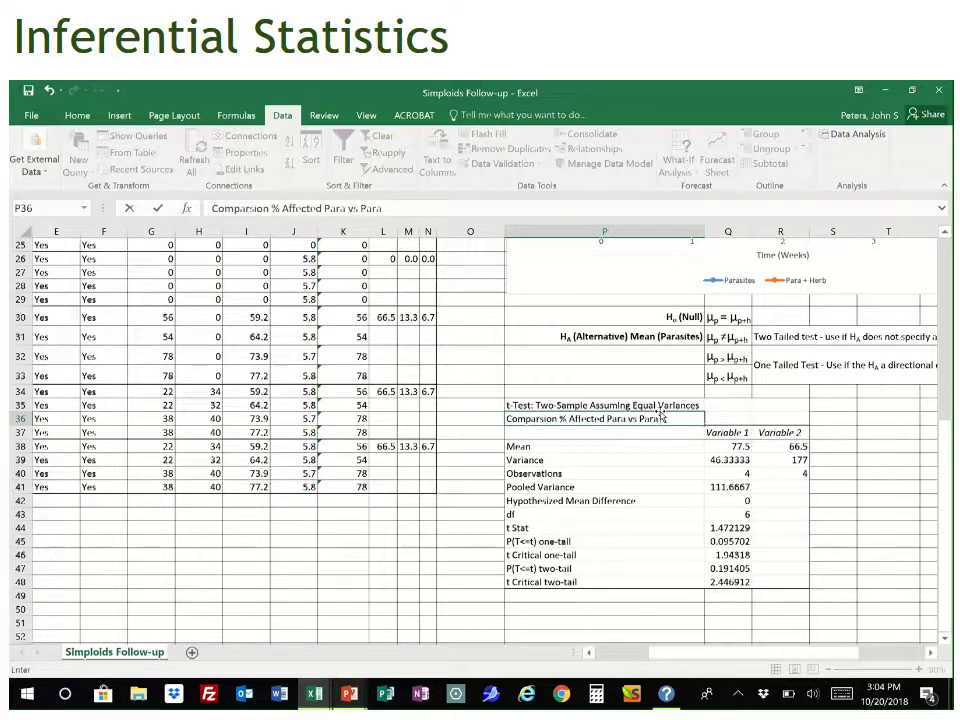
text( + Herb)
click(560, 487)
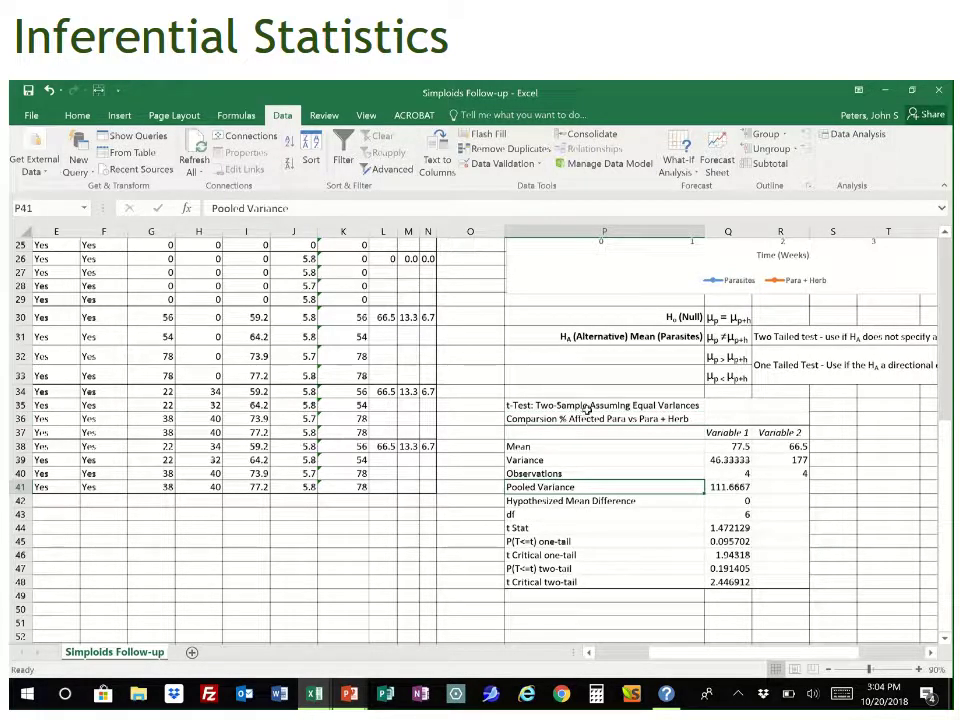
Step: Bold the t-test title and the comparison subtitle in cells P35:P36
drag(588, 408, 590, 421)
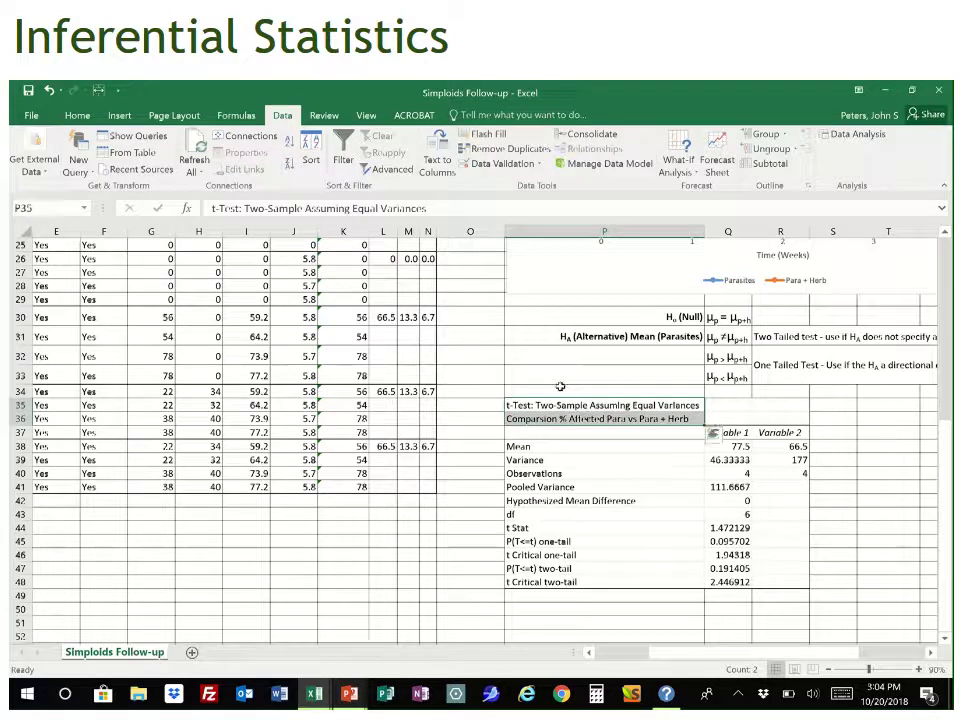
click(84, 115)
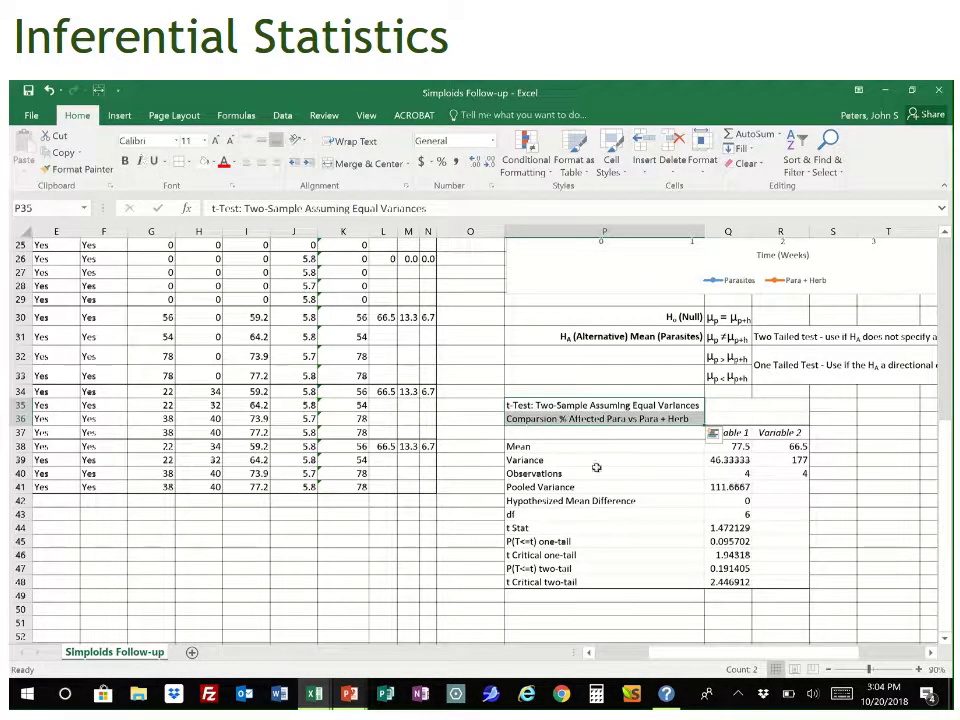
key(ctrl+b)
Step: Examine the t-test output rows for mean, degrees of freedom, t Stat and one-tail P value
click(560, 446)
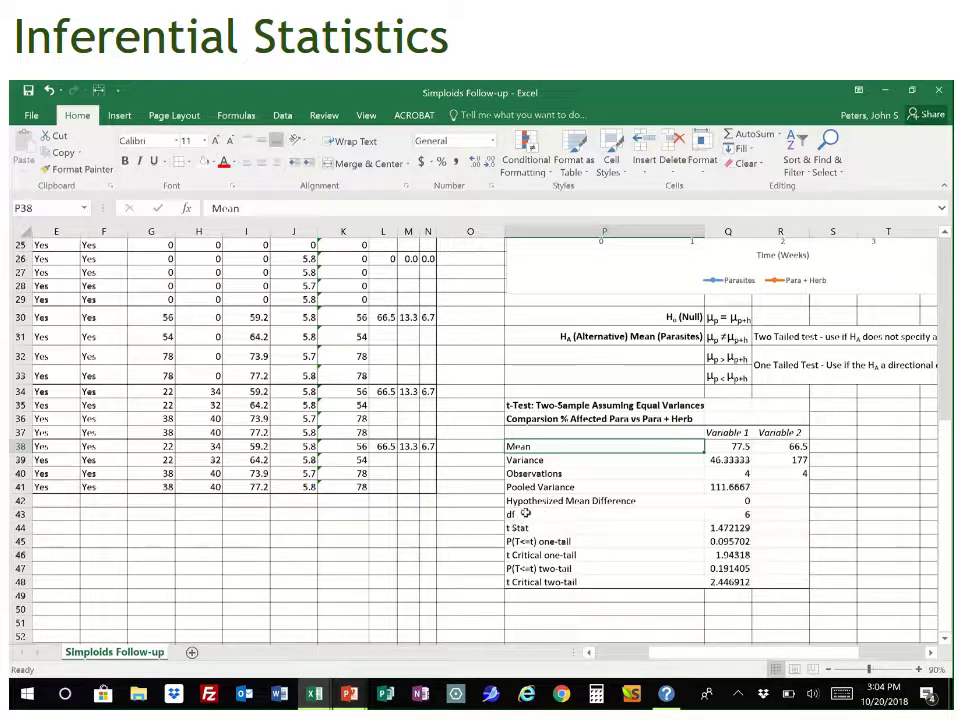
click(741, 514)
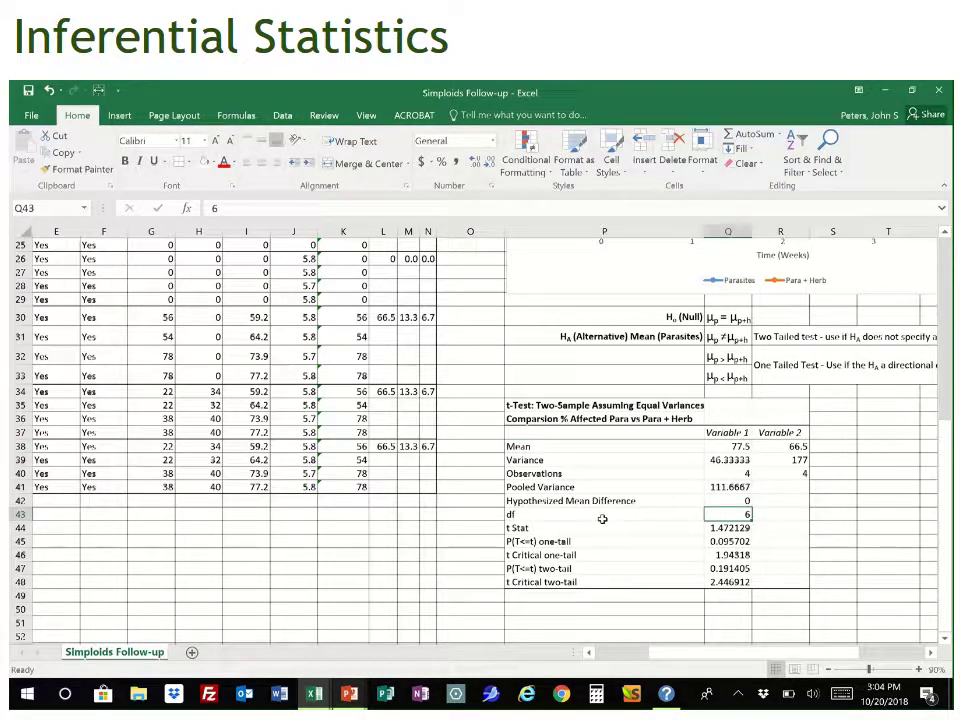
click(602, 516)
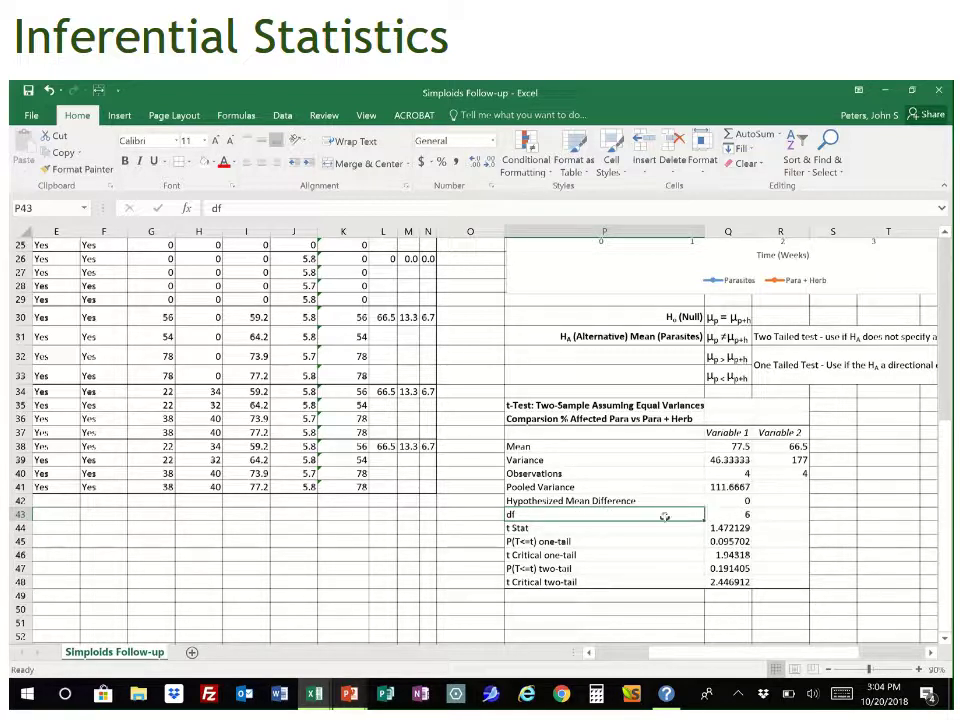
click(568, 527)
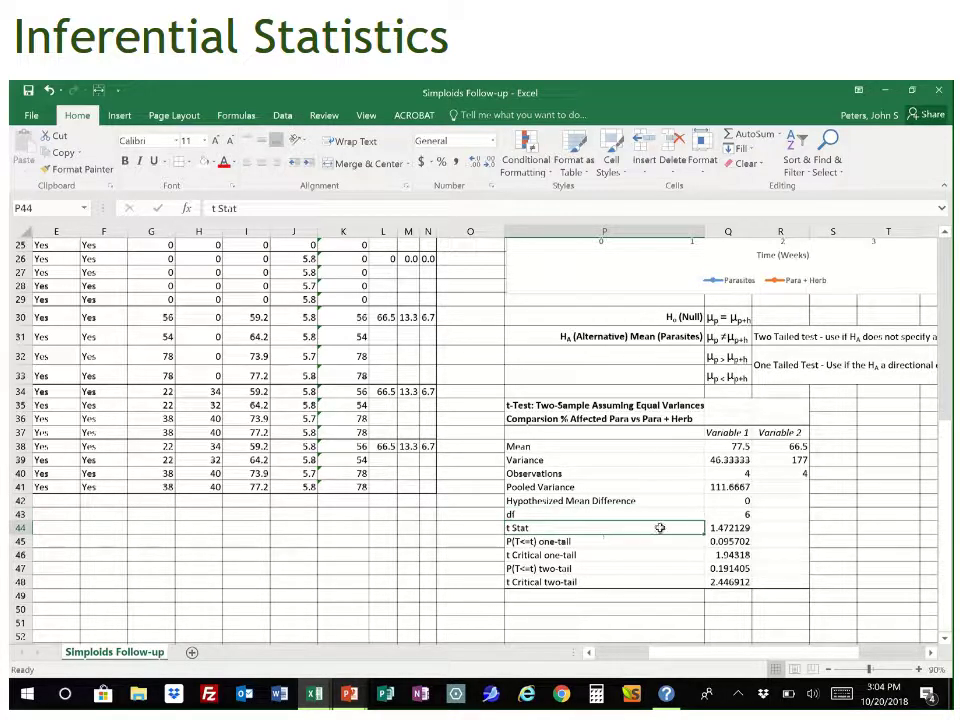
click(735, 528)
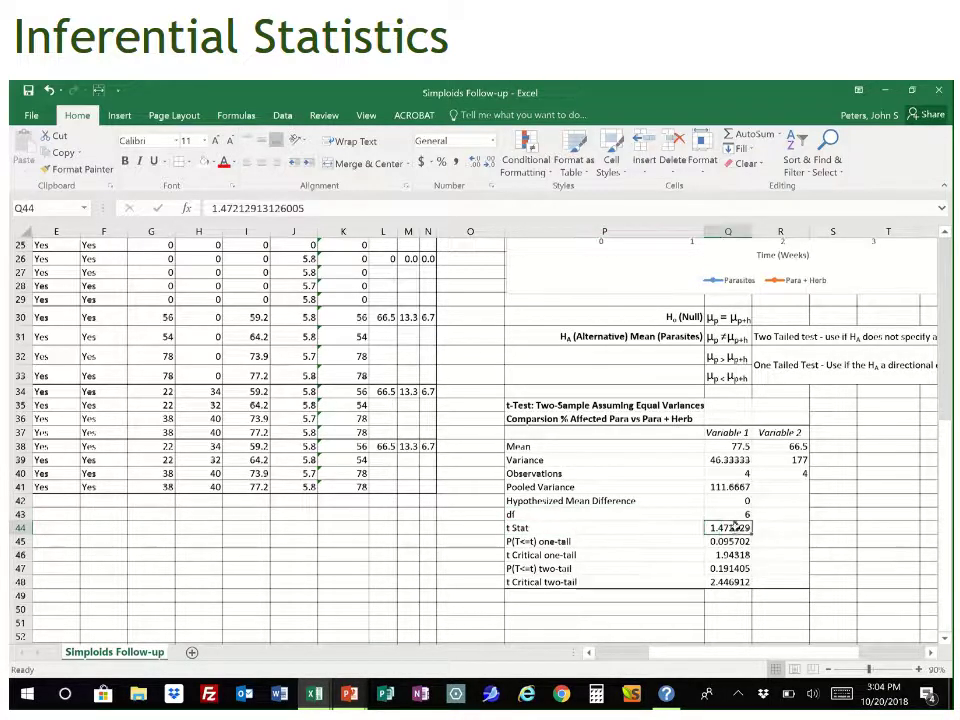
click(590, 527)
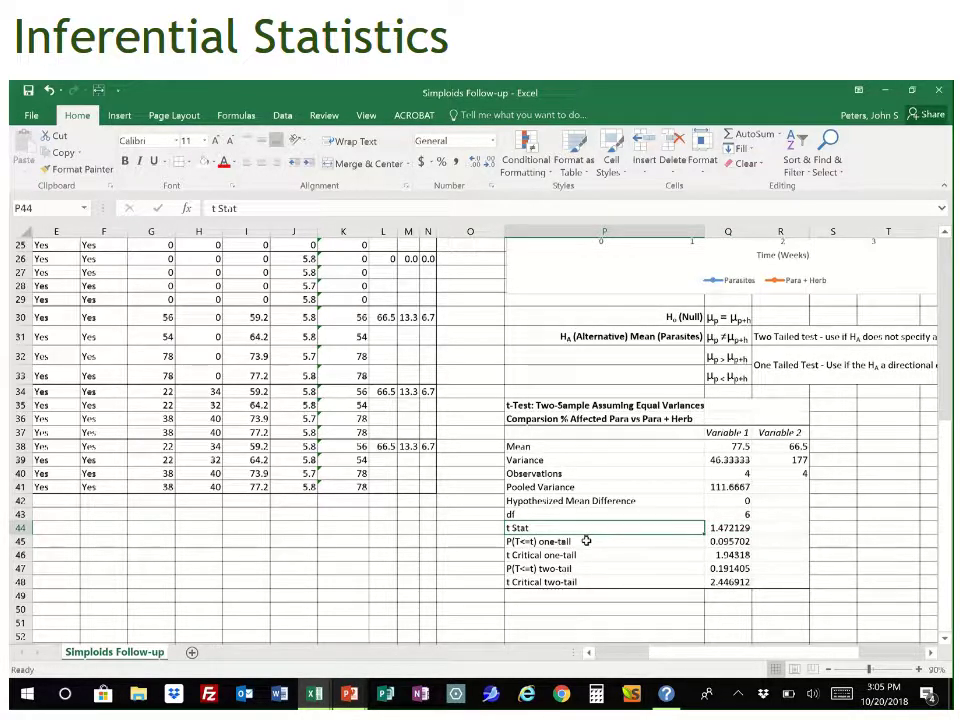
click(535, 541)
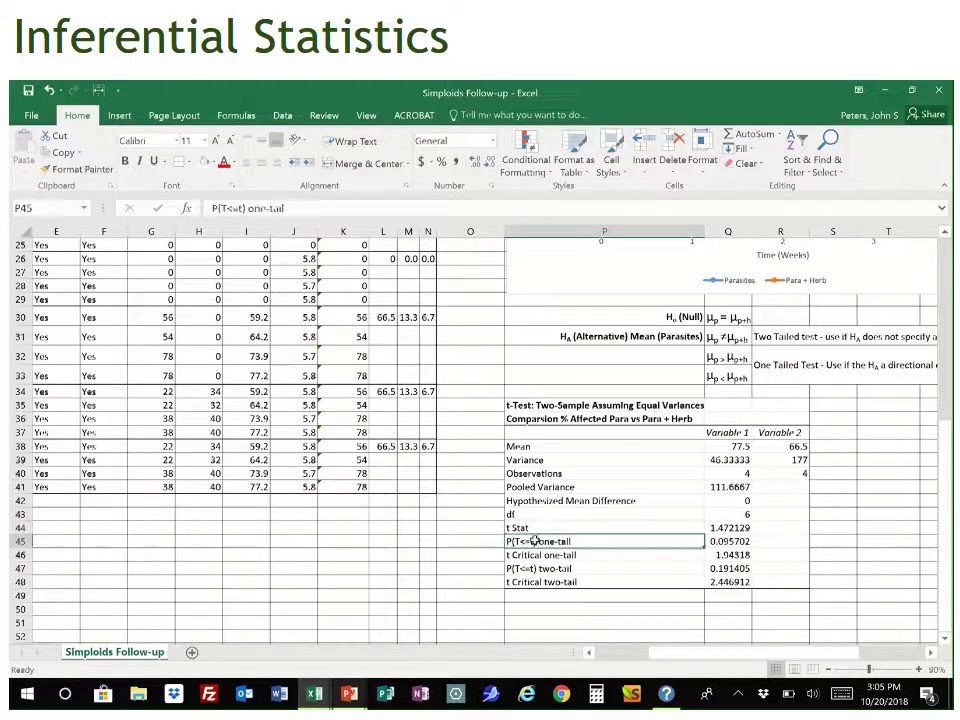
click(723, 541)
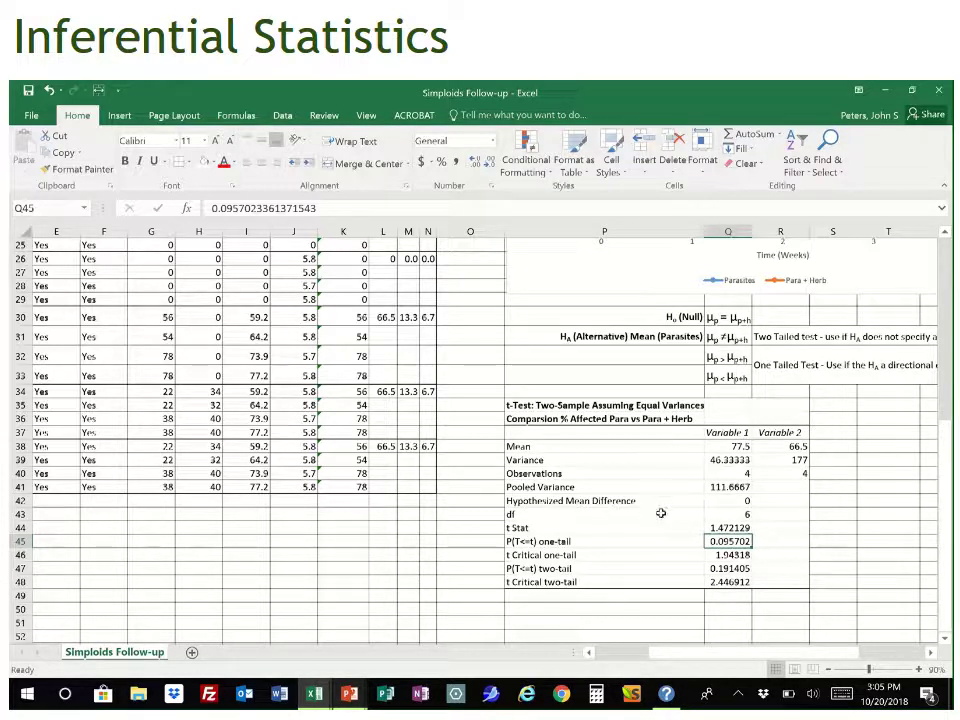
Step: Enter the conclusion "Fail to reject the Ho." in cell S45, beside the one-tail P value row
click(840, 542)
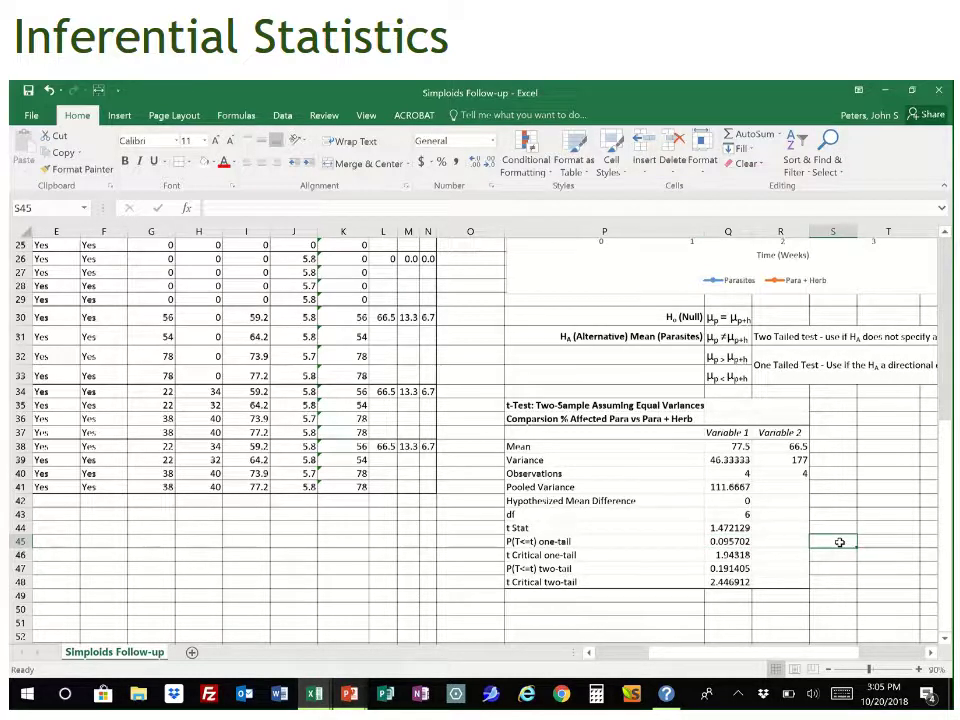
text(Fail to)
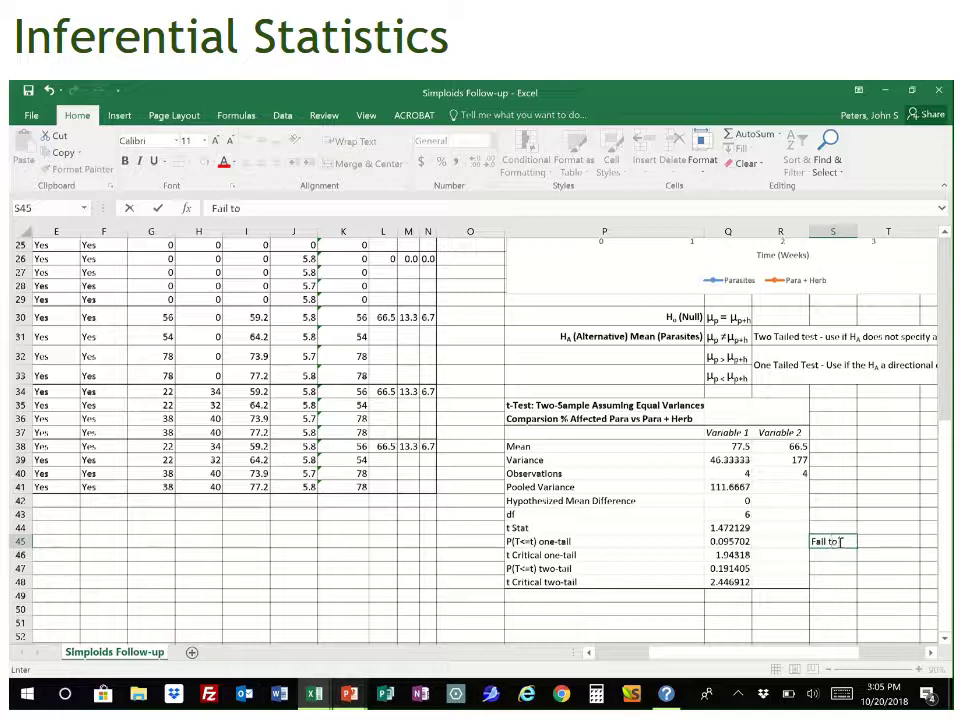
text( reject the Ho)
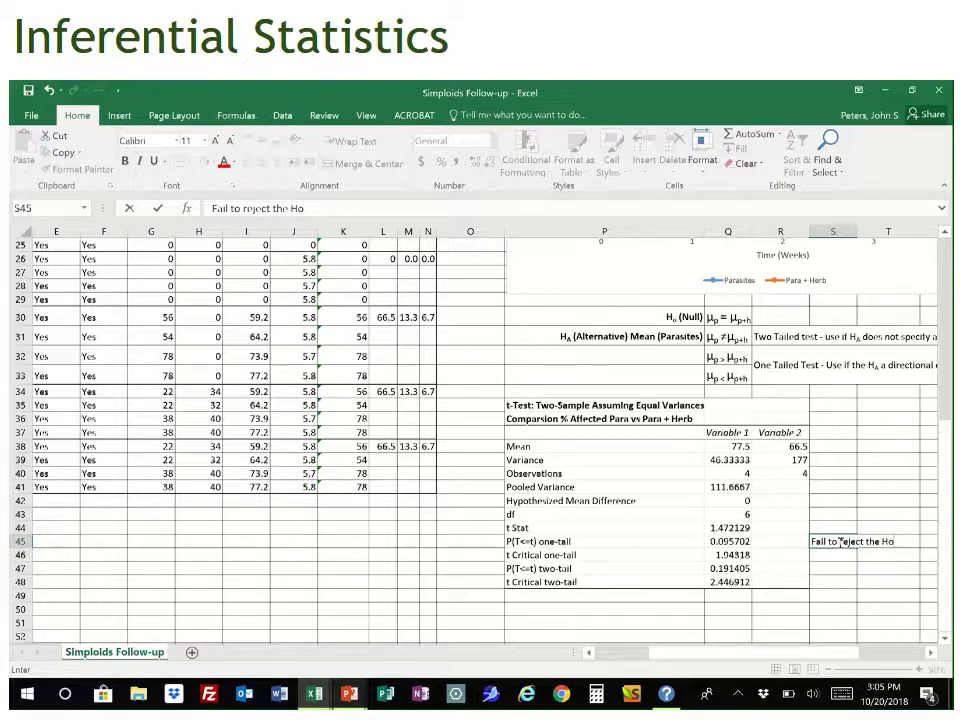
text(.)
click(841, 568)
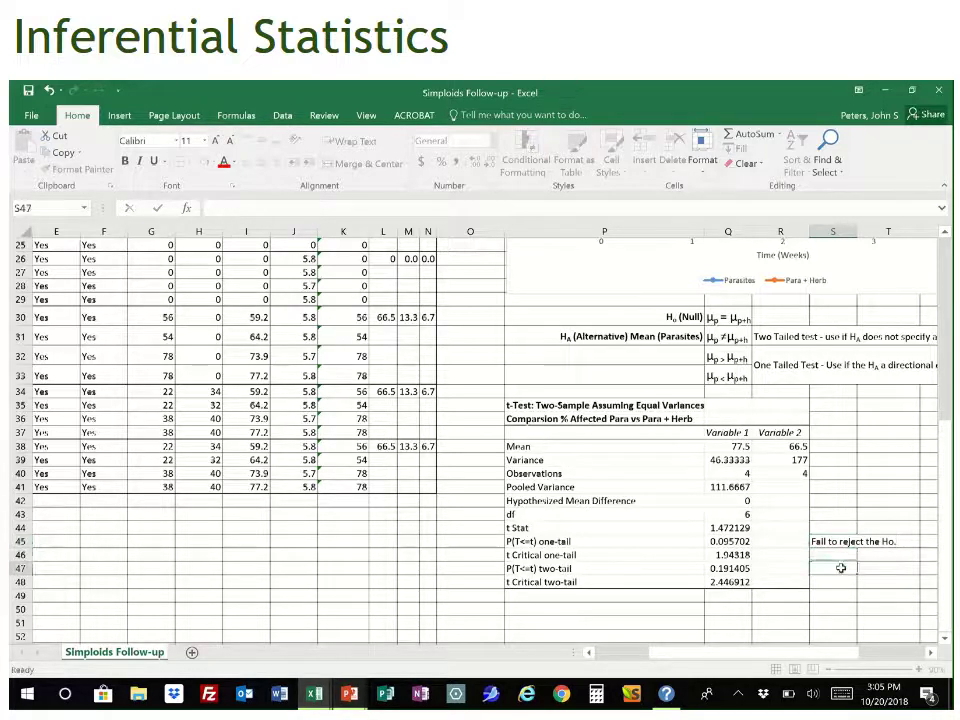
Step: Compare the one-tail P value and the recorded conclusion with the error bars of both lines in the % affected chart
click(725, 541)
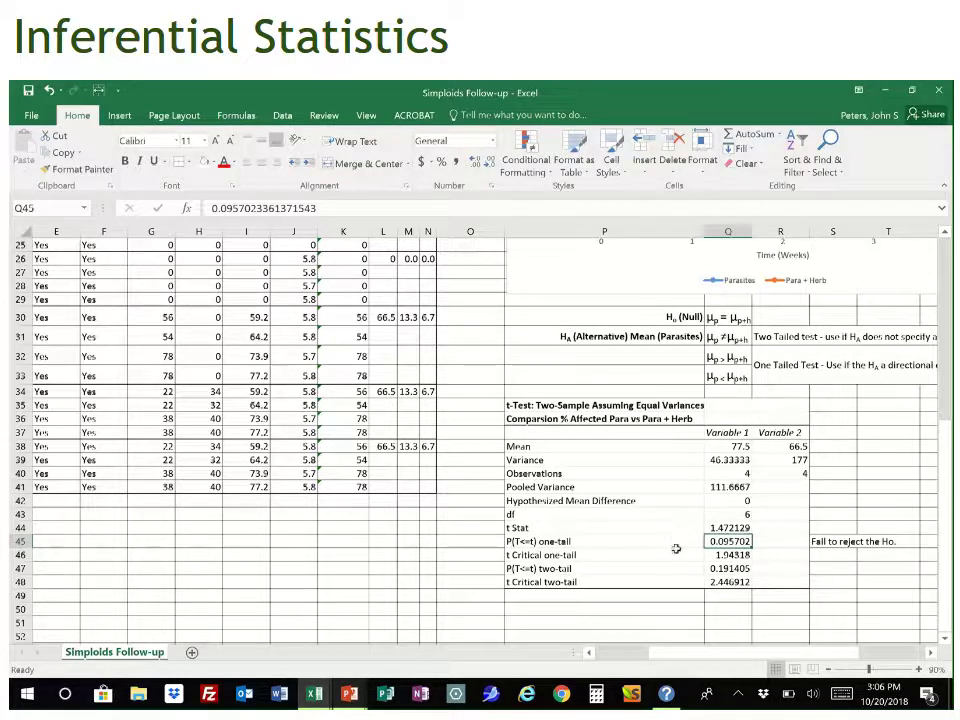
drag(946, 540, 947, 440)
drag(768, 655, 783, 655)
scroll(789, 542, up, 2)
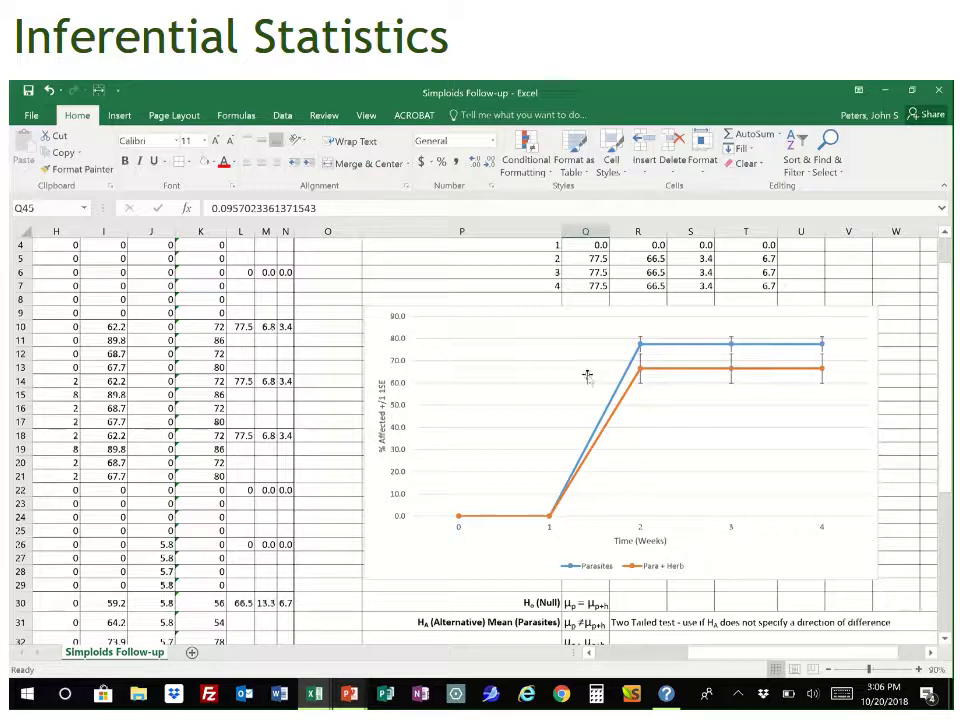
scroll(622, 570, down, 2)
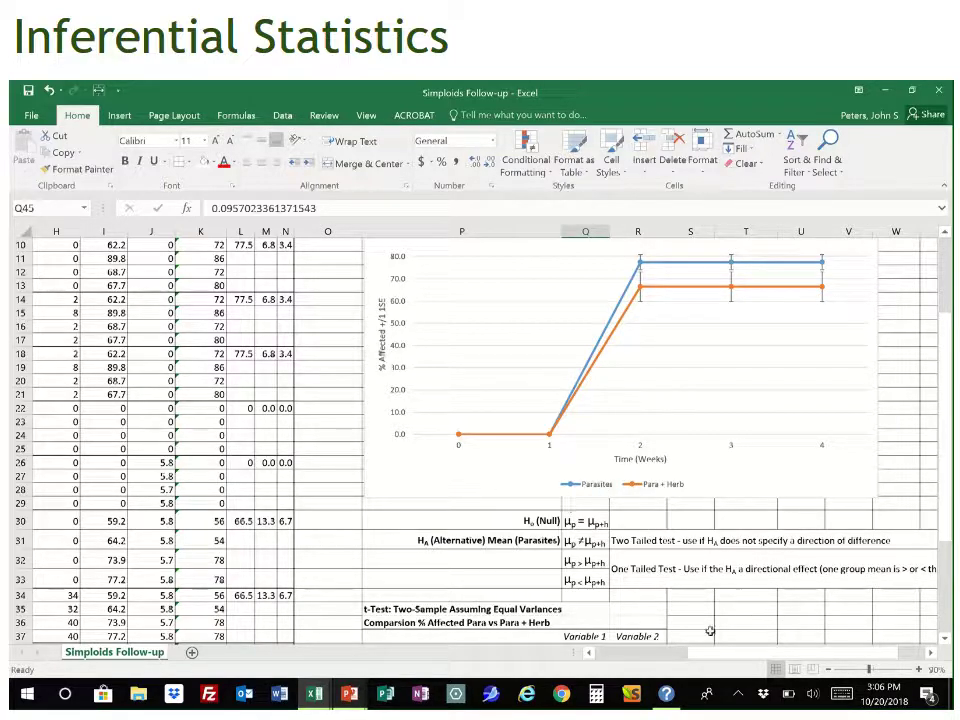
scroll(705, 612, down, 1)
scroll(705, 612, down, 3)
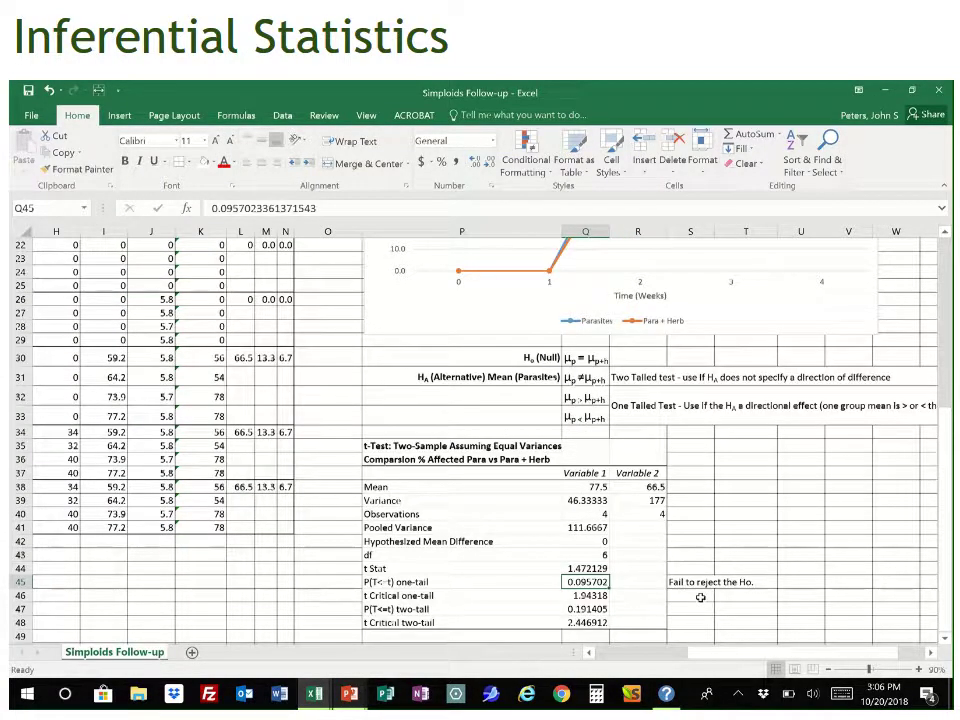
scroll(700, 597, up, 4)
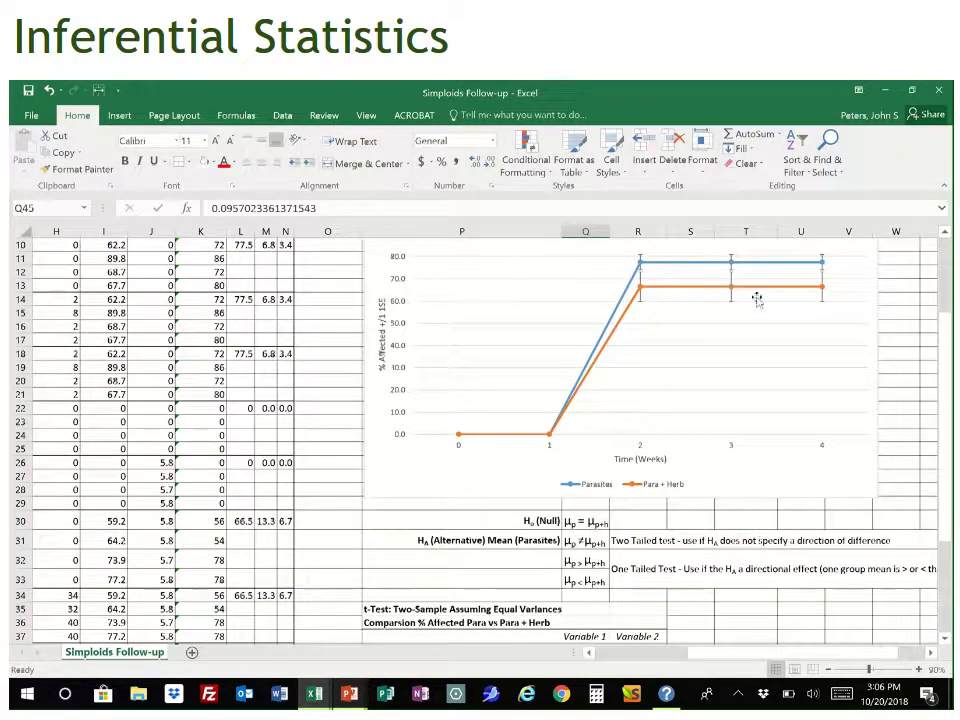
mouse_move(759, 293)
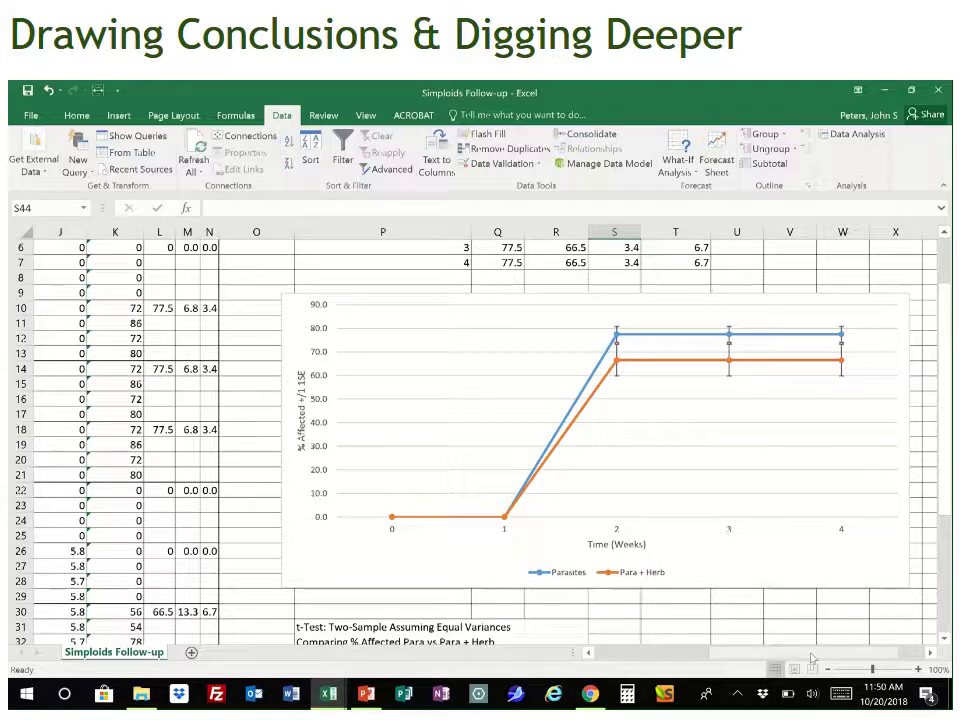
Step: Split the worksheet at cell A2 so the header row stays in its own pane above the data
drag(812, 657, 785, 655)
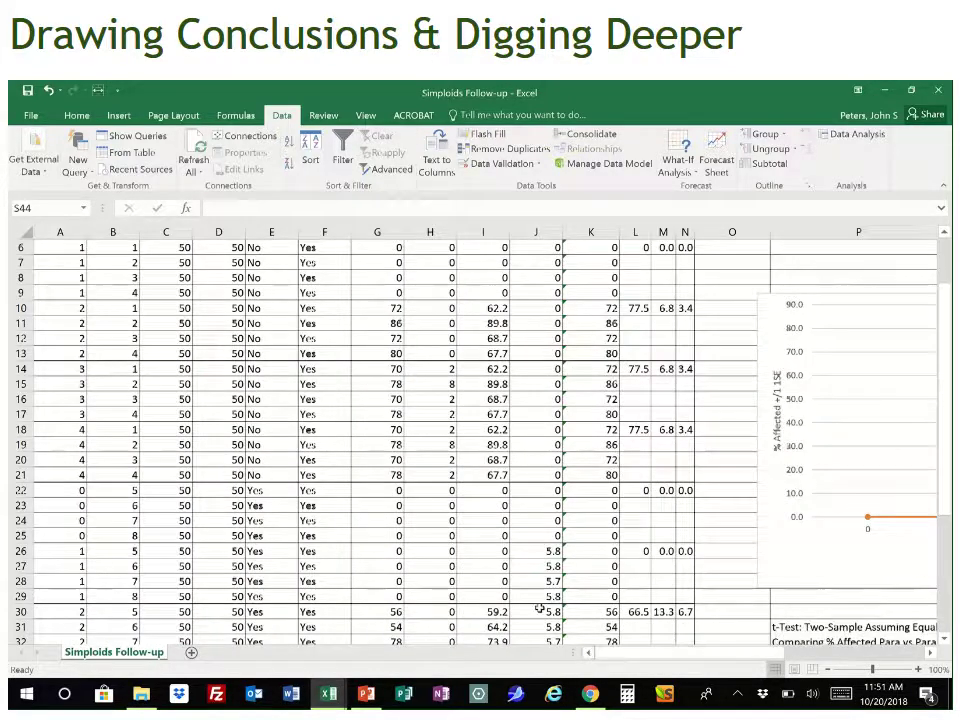
scroll(390, 441, up, 2)
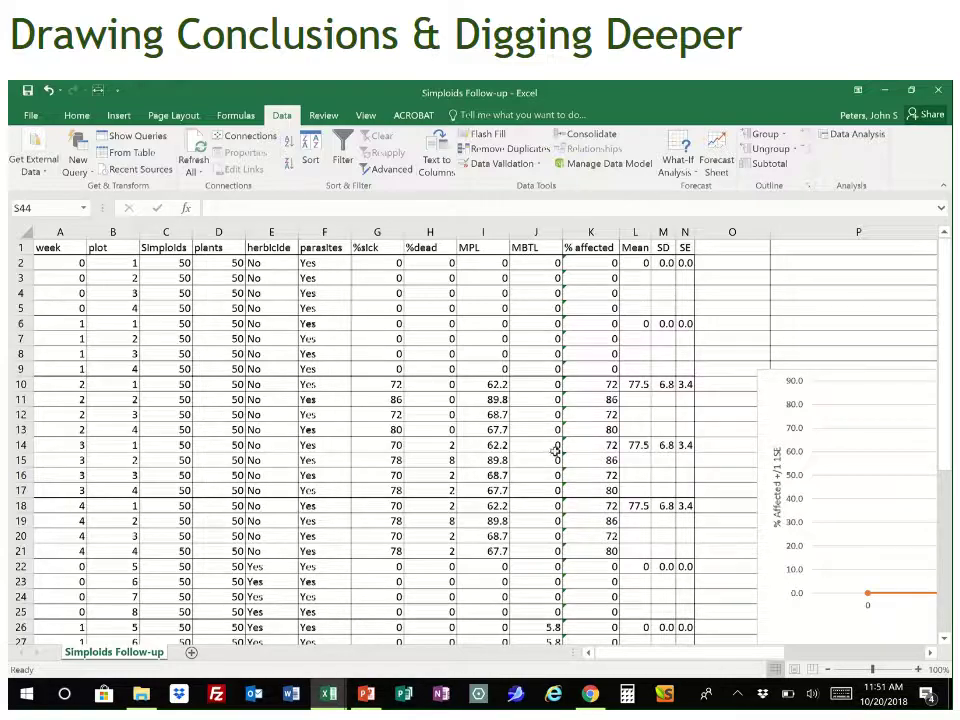
scroll(549, 455, down, 5)
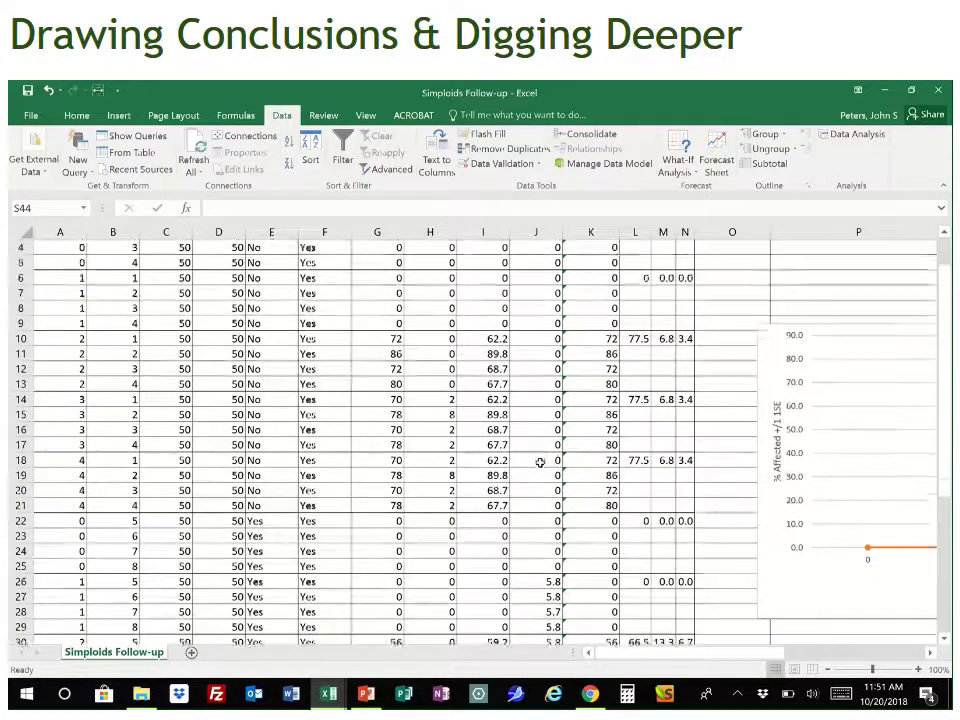
scroll(540, 462, up, 5)
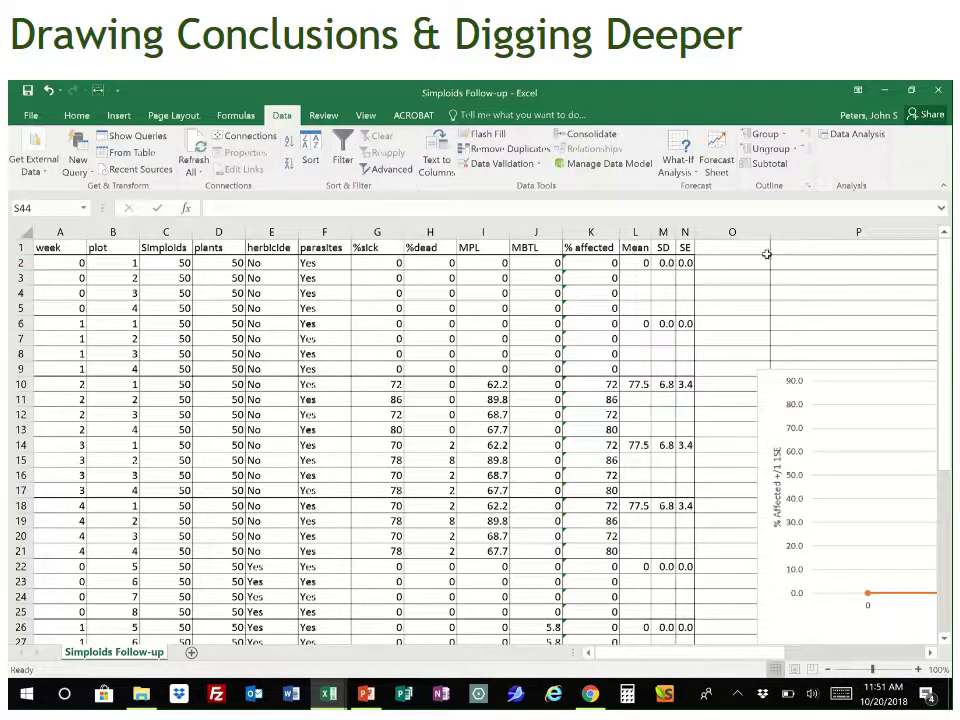
click(50, 263)
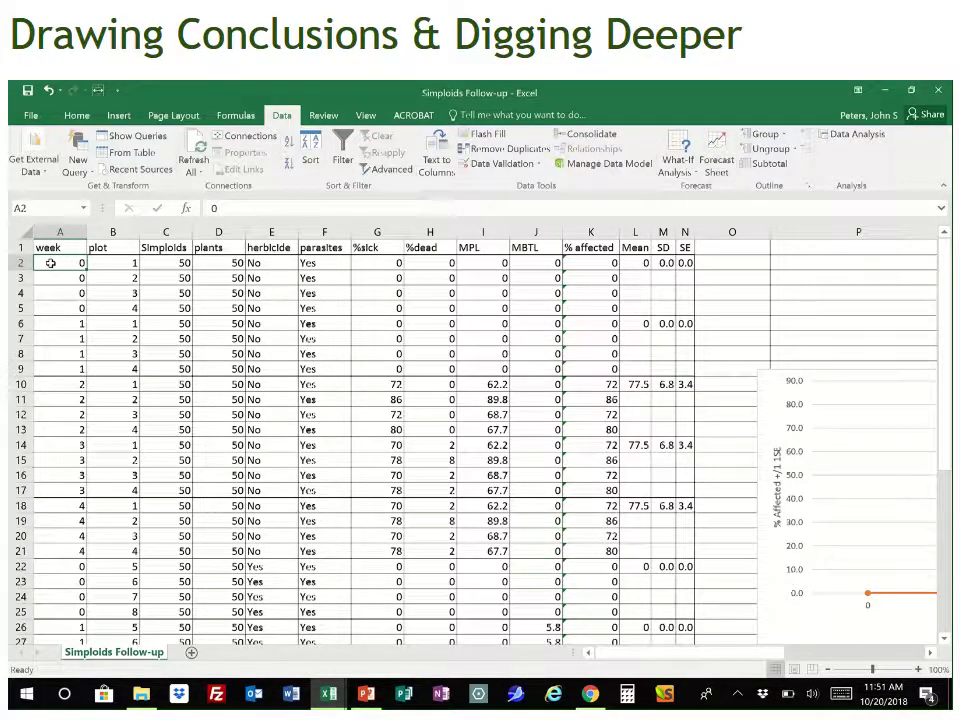
click(366, 115)
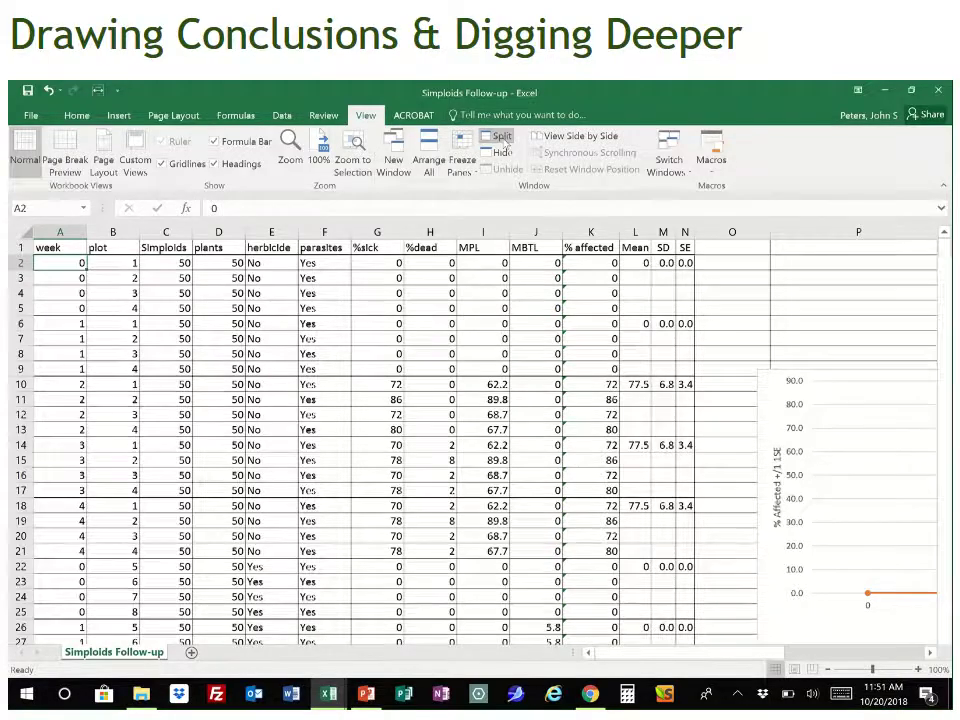
click(497, 136)
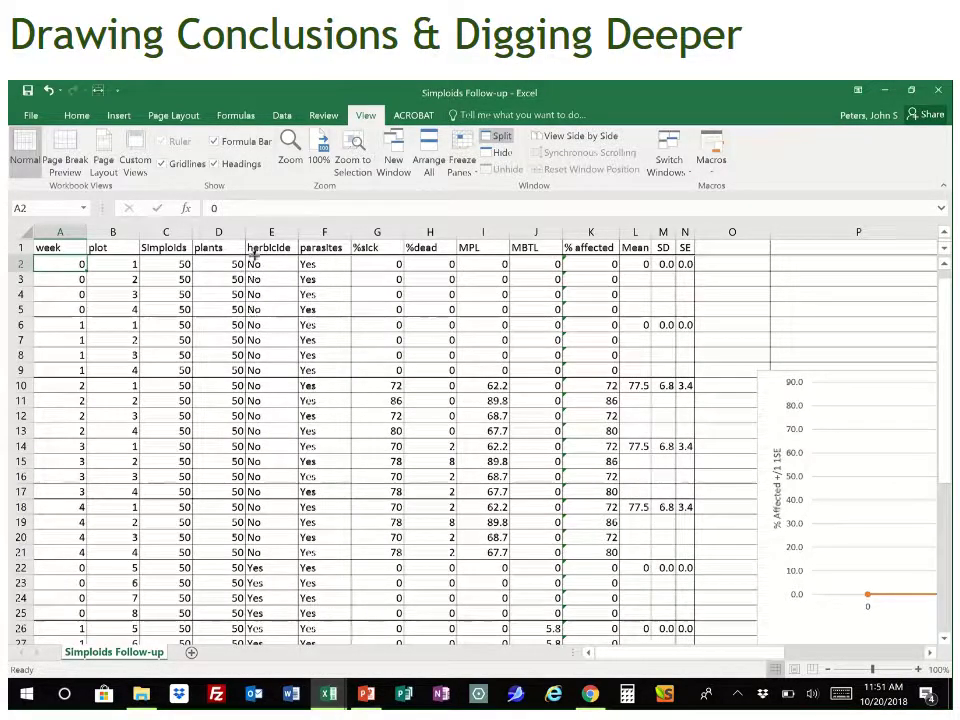
Step: Compare the no-herbicide and herbicide plots across weeks 0 to 4, examining MBTL, % affected, %sick and %dead
scroll(245, 358, down, 4)
scroll(245, 357, down, 3)
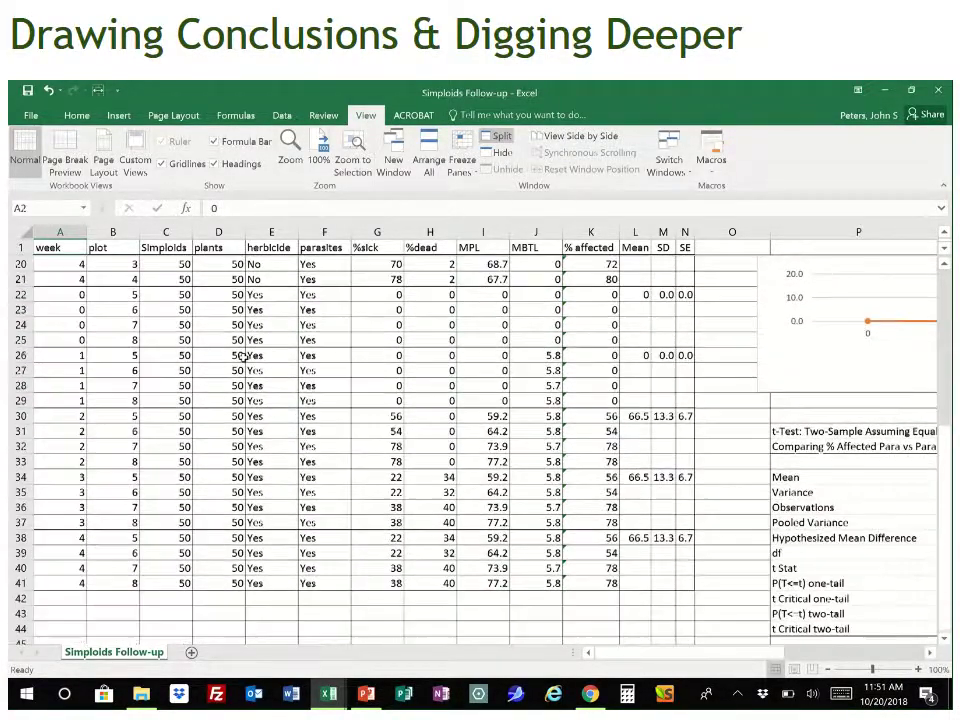
scroll(245, 357, up, 2)
scroll(245, 357, up, 5)
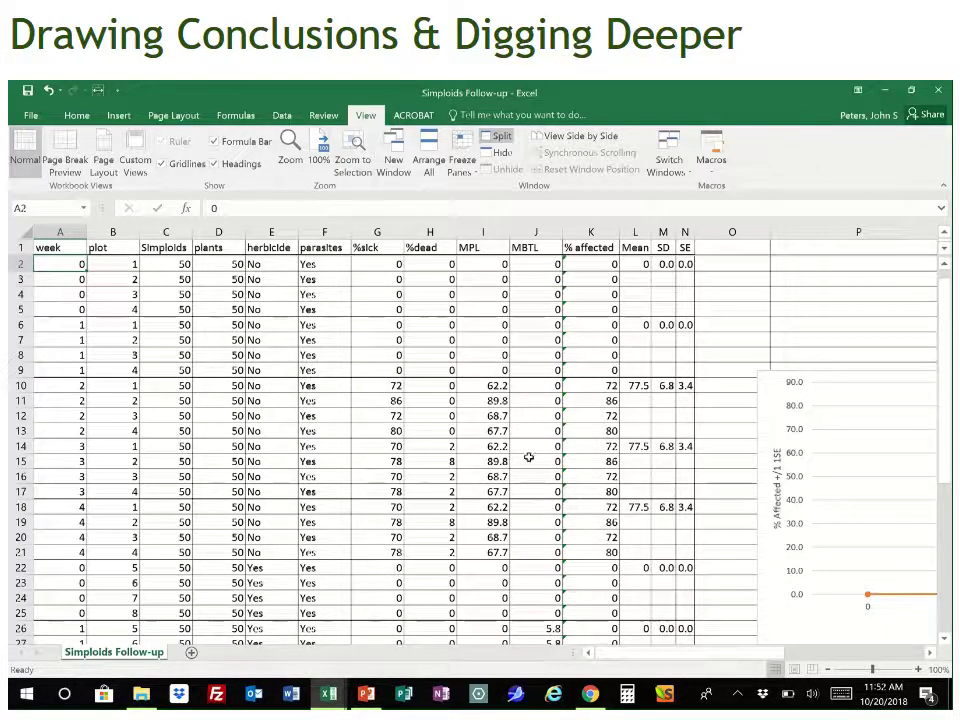
scroll(528, 457, down, 3)
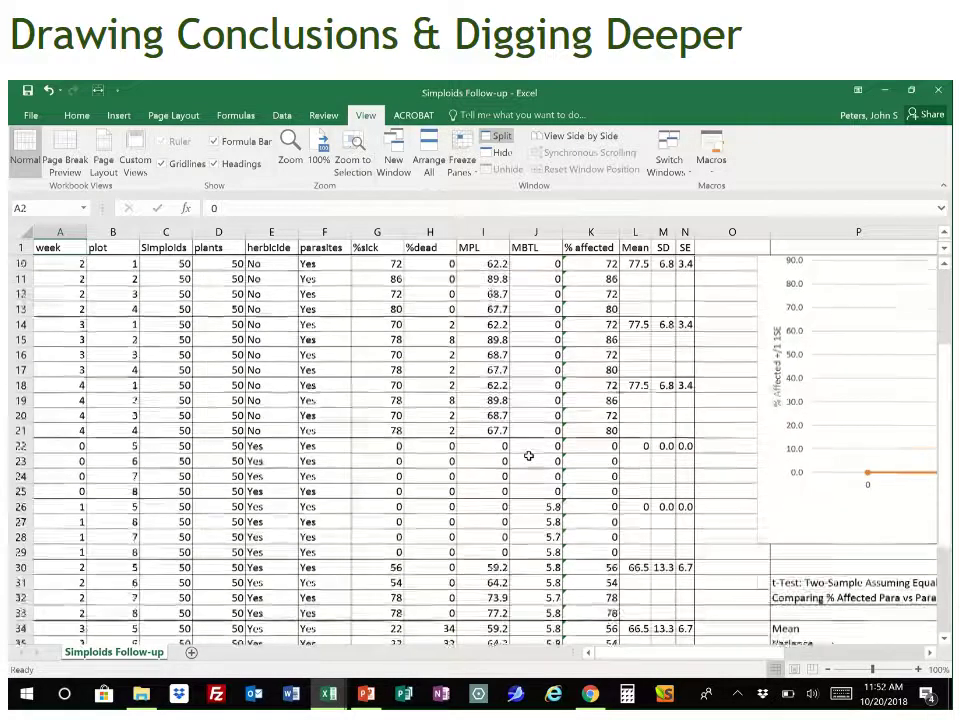
scroll(528, 457, down, 3)
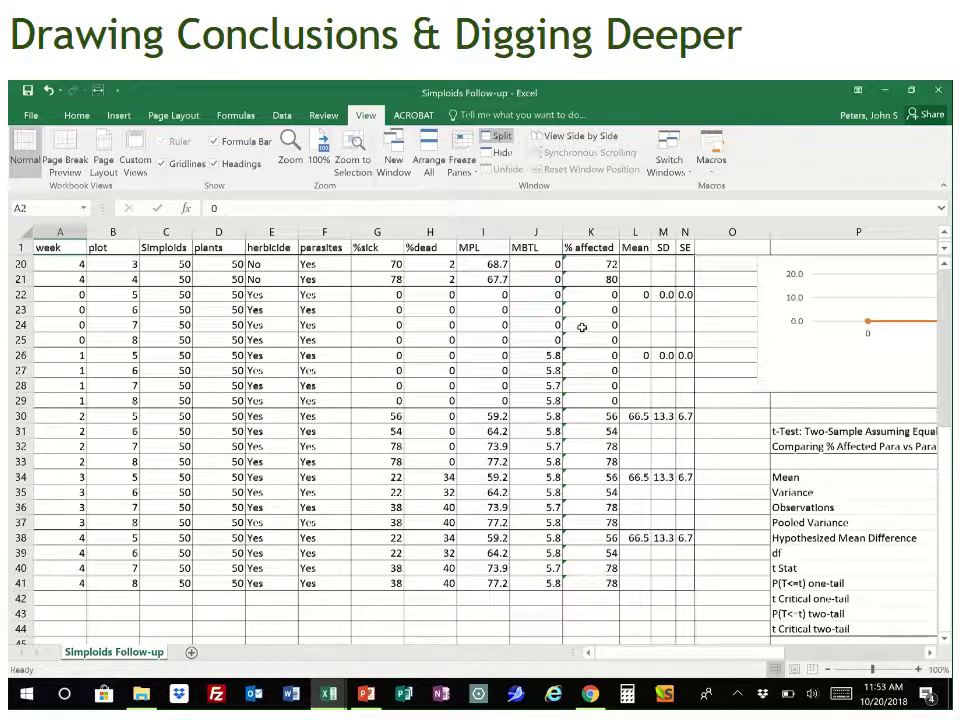
scroll(598, 364, up, 2)
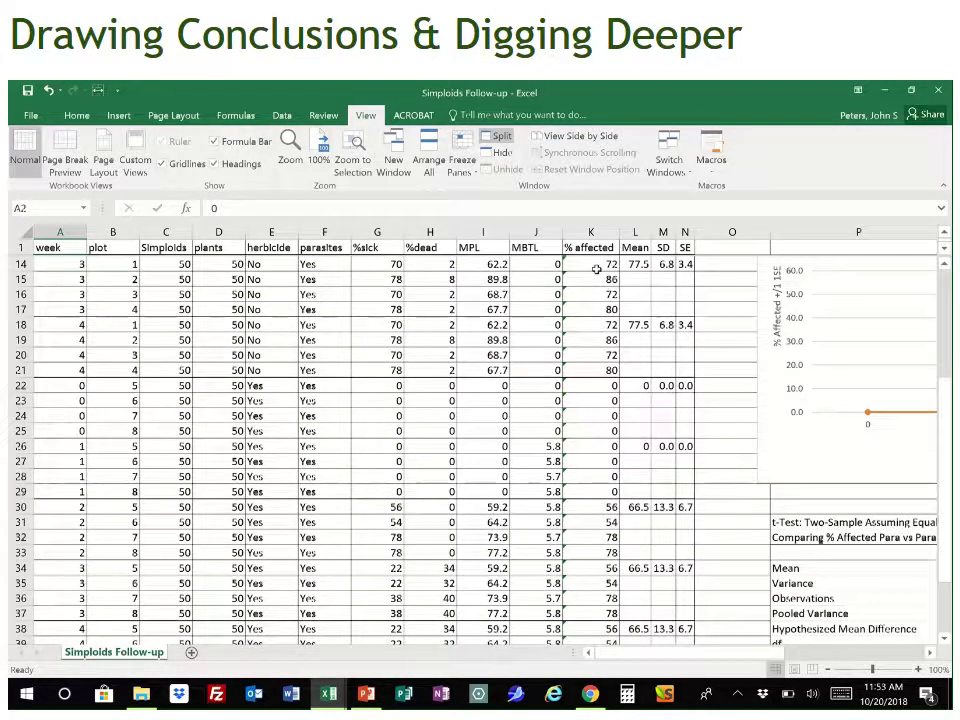
scroll(596, 552, down, 2)
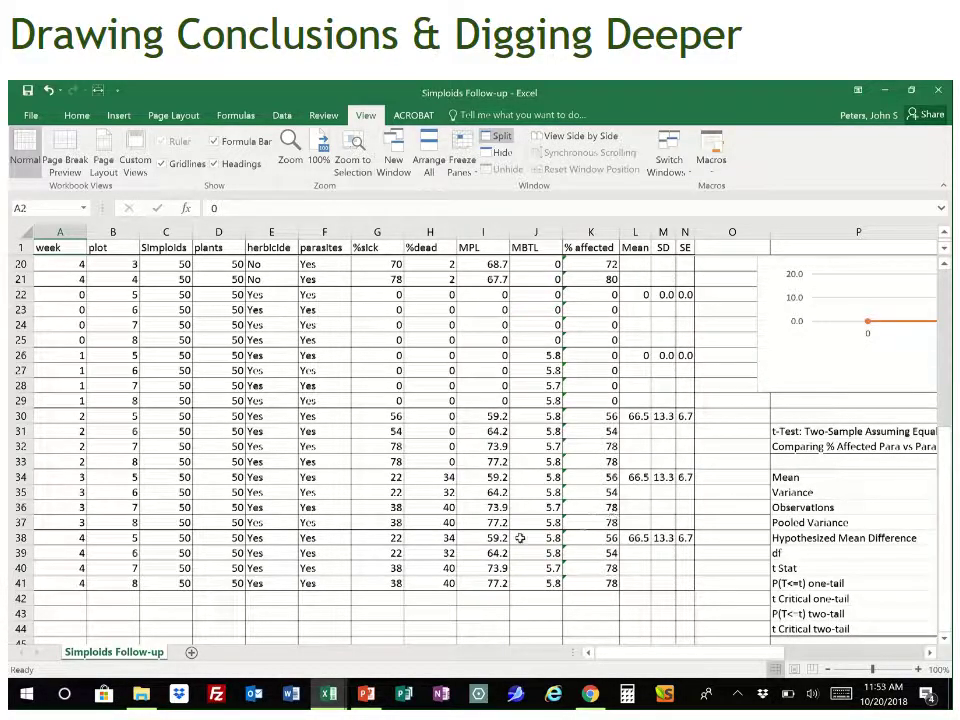
scroll(470, 530, up, 2)
scroll(498, 537, up, 1)
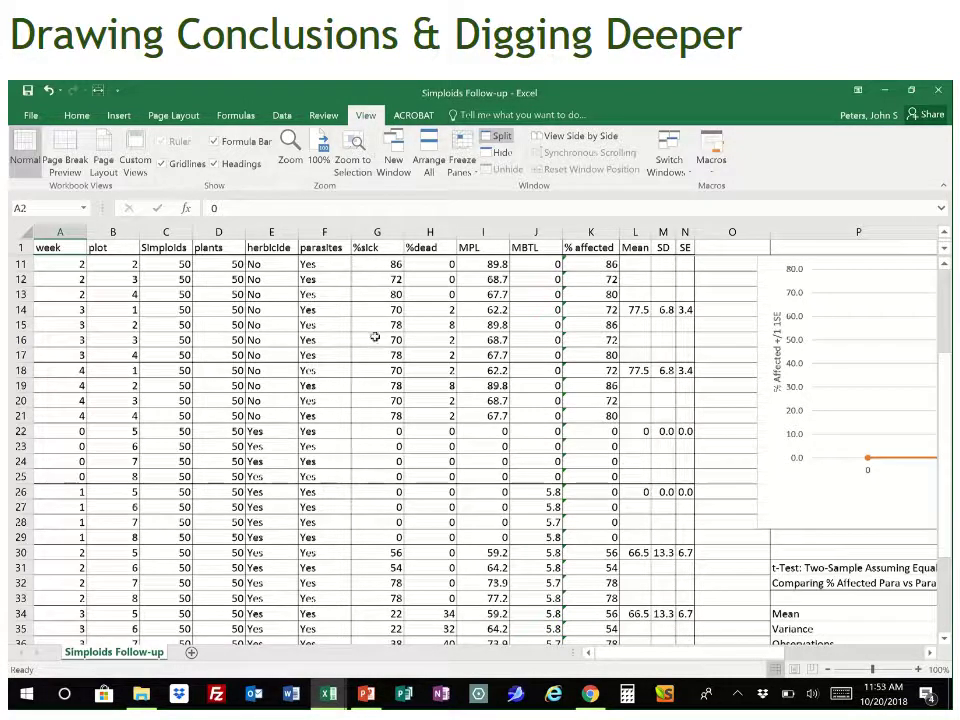
click(429, 386)
scroll(429, 386, down, 5)
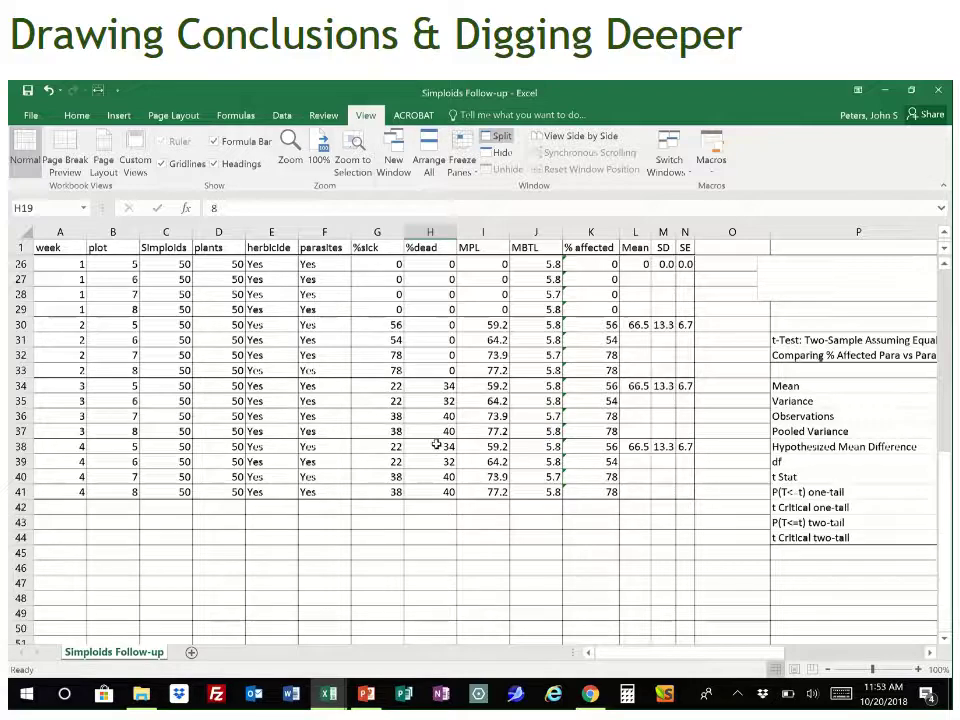
Step: Examine the %sick and %dead values of the no-herbicide plots against the herbicide plots for weeks 2 to 4
scroll(460, 450, up, 5)
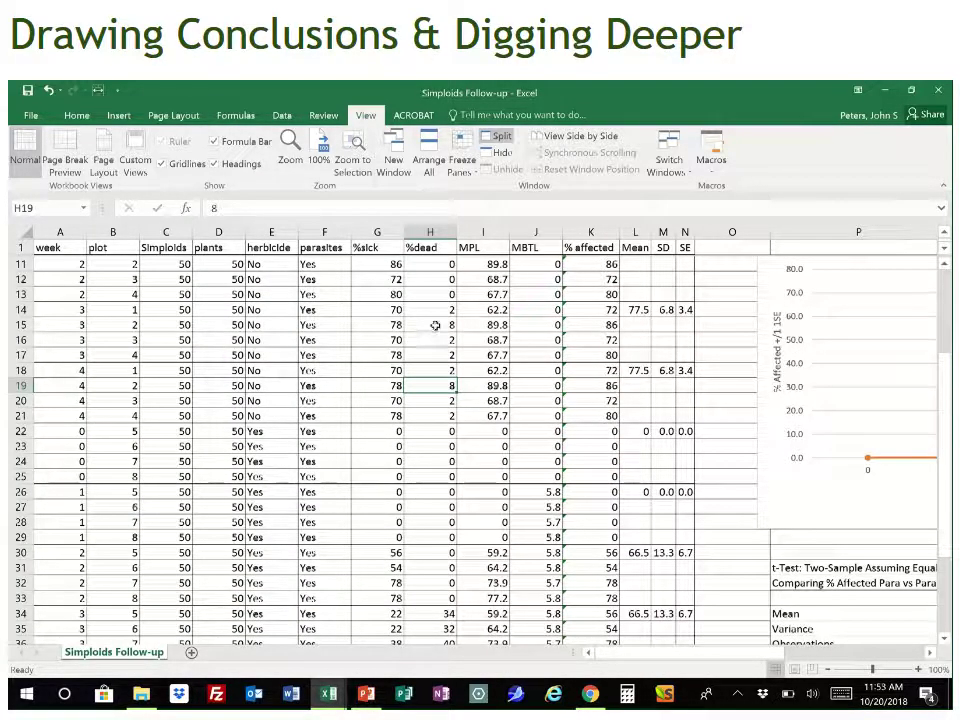
scroll(446, 326, up, 2)
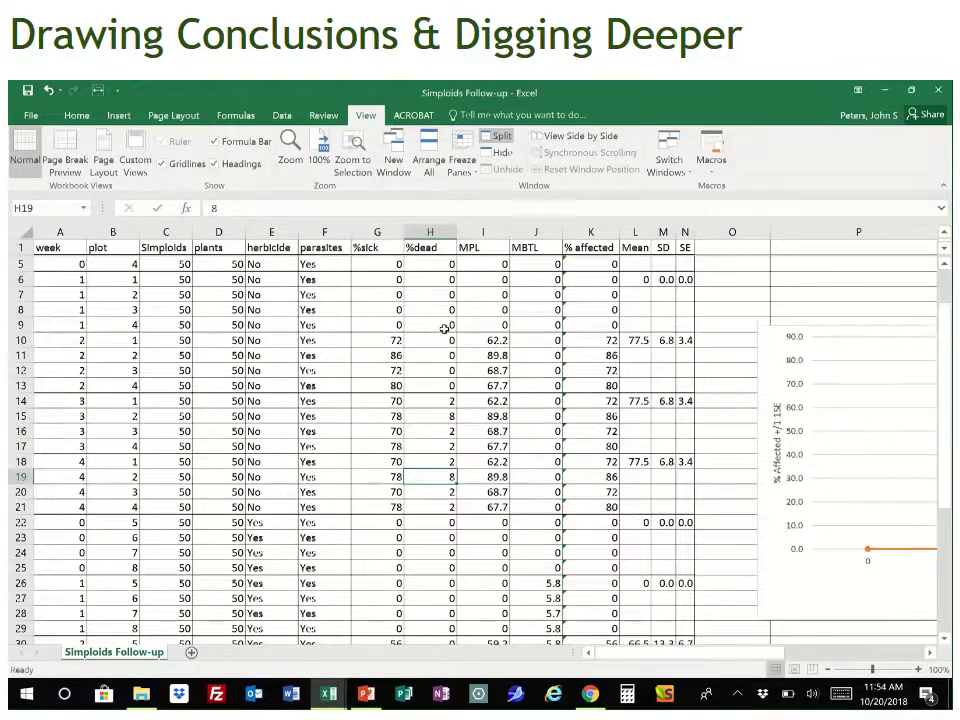
scroll(445, 329, down, 1)
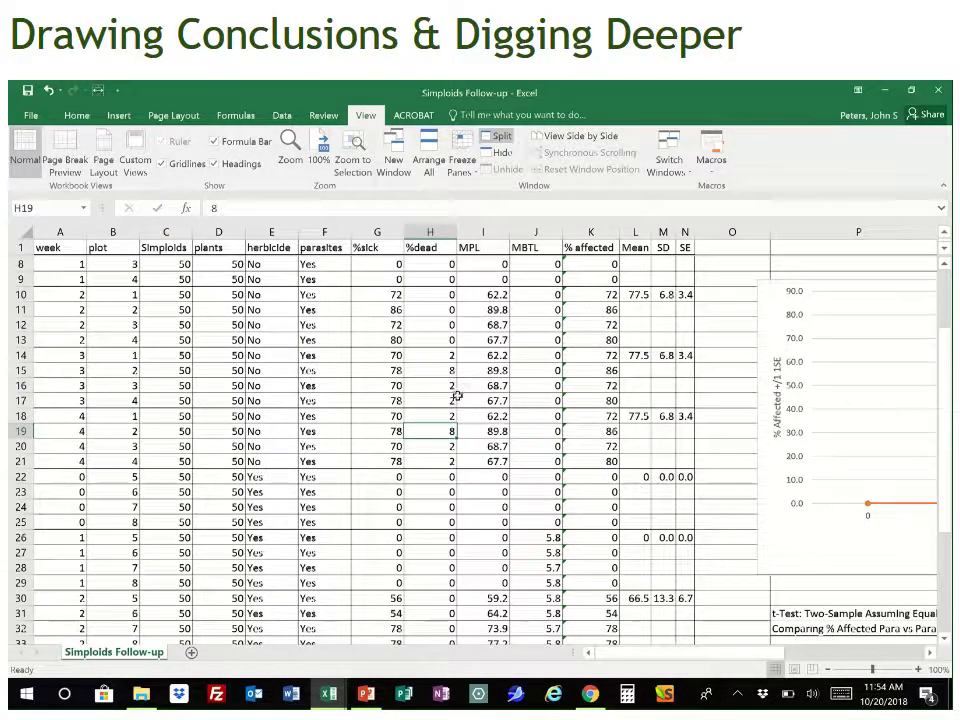
scroll(428, 385, down, 3)
scroll(428, 385, down, 1)
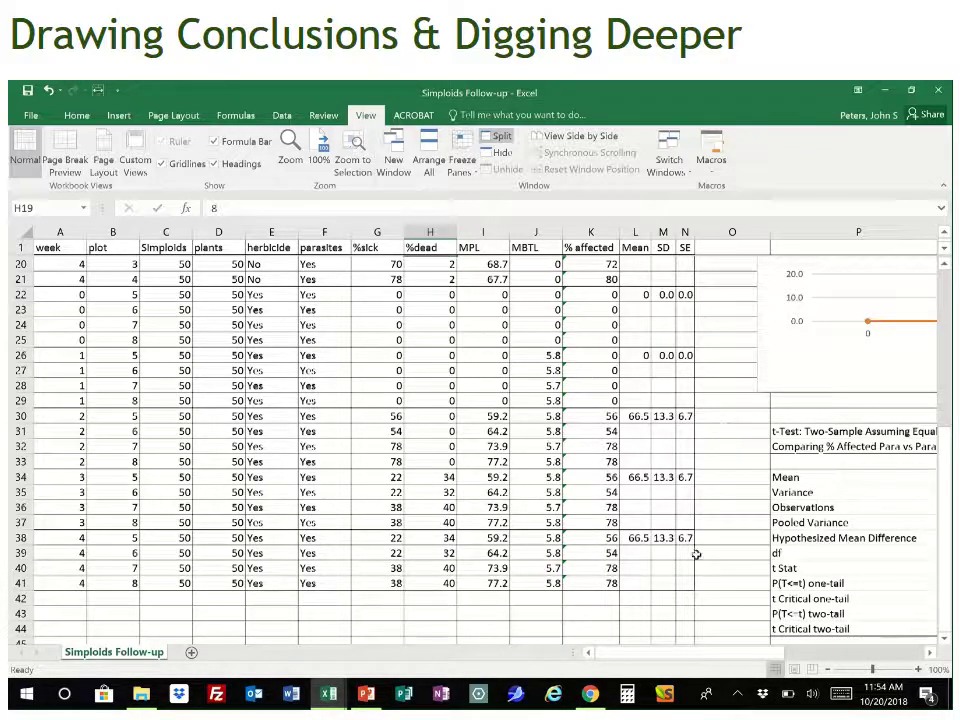
Step: Review the t-test table and the % affected chart comparing the Parasites and Para + Herb lines
drag(700, 652, 870, 645)
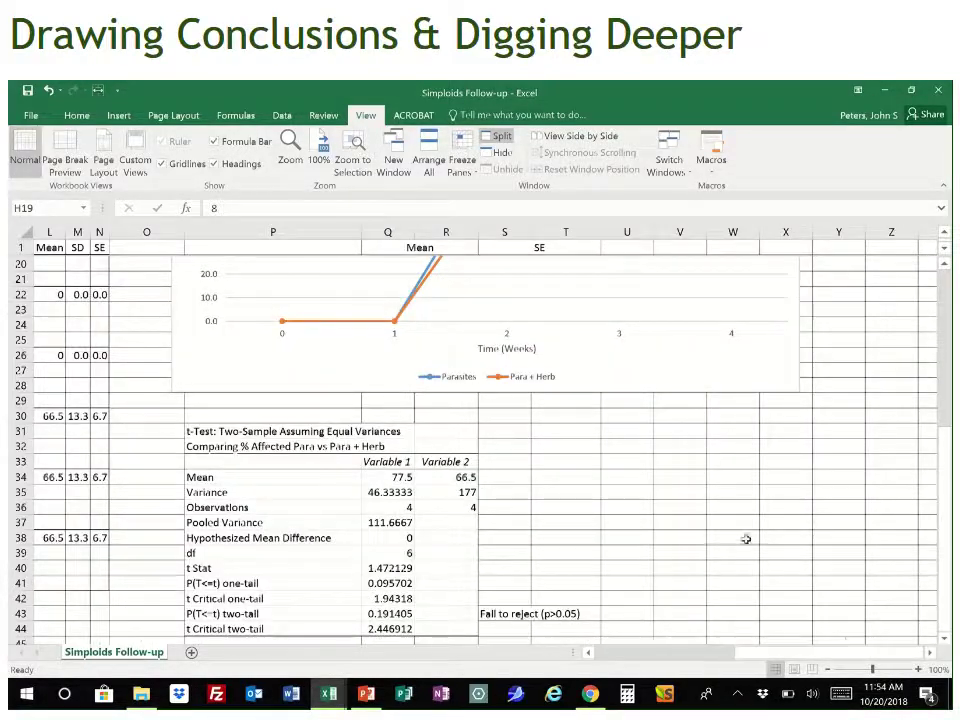
scroll(658, 432, up, 3)
scroll(658, 432, up, 1)
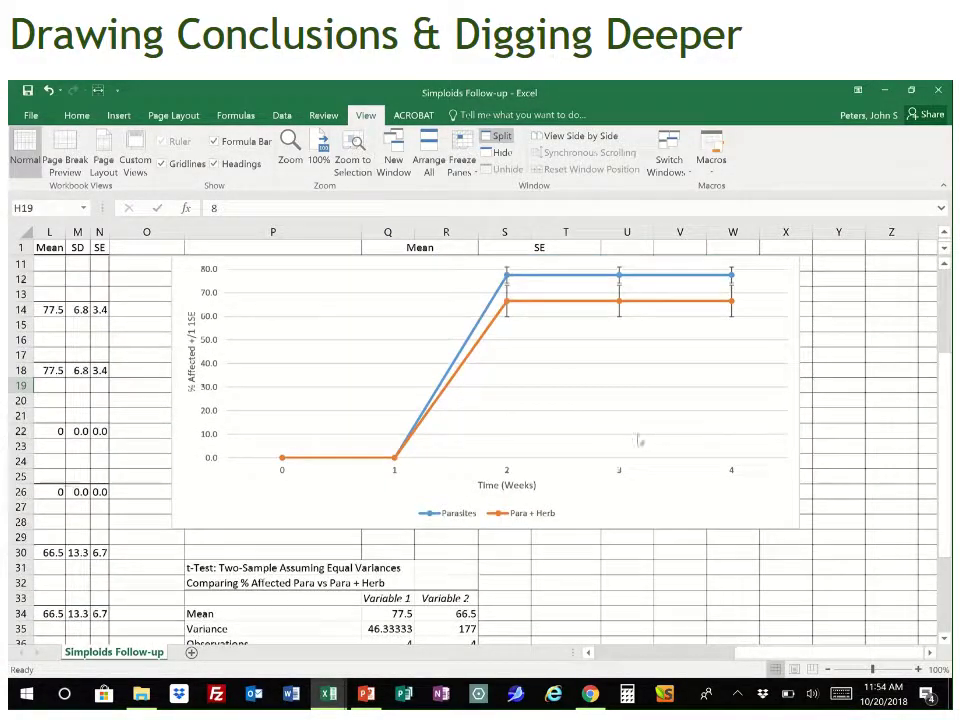